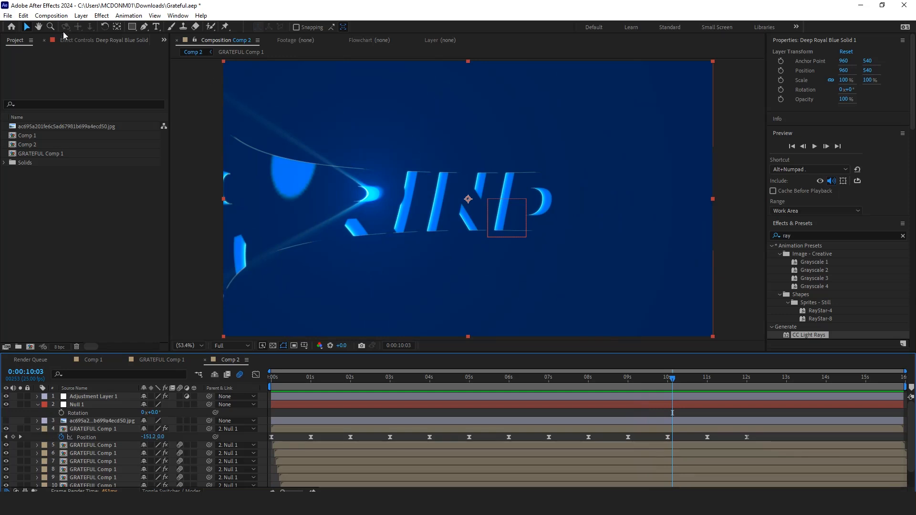
# Create a new 1920x1080 composition at 25 fps with a 15-second duration
pyautogui.click(51, 15)
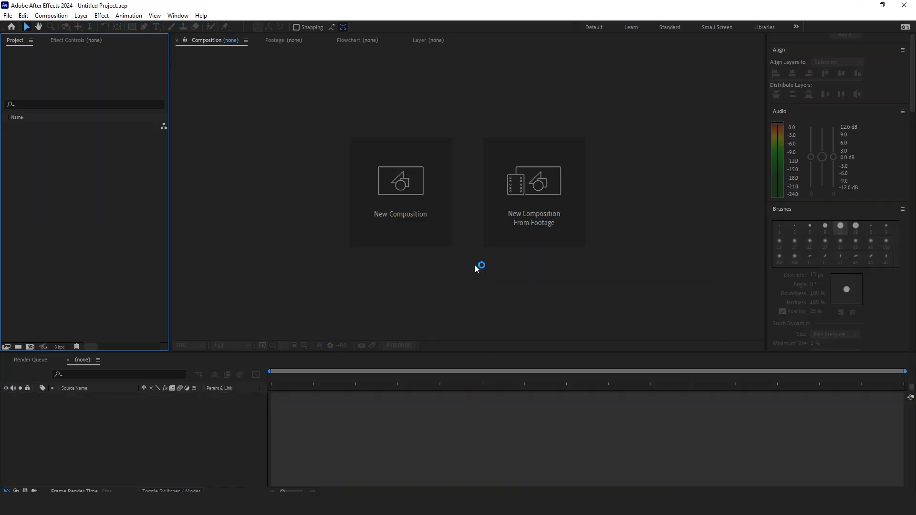
pyautogui.click(51, 16)
pyautogui.click(67, 27)
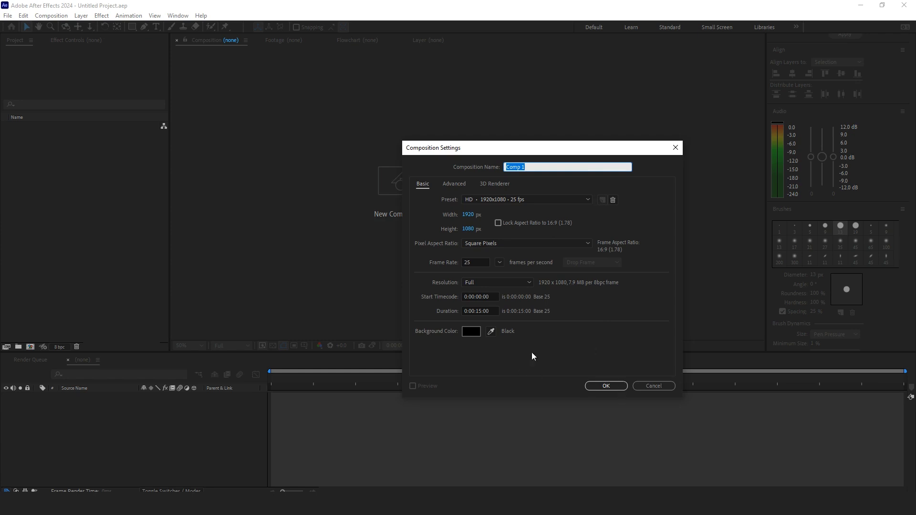
pyautogui.click(605, 386)
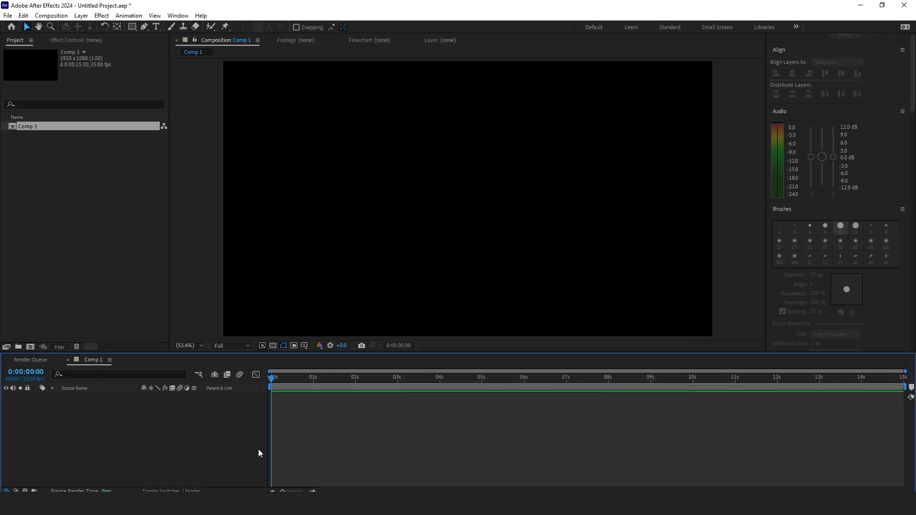
# Add a text layer reading "HUSTLE" and move it near the middle of the composition
pyautogui.click(156, 26)
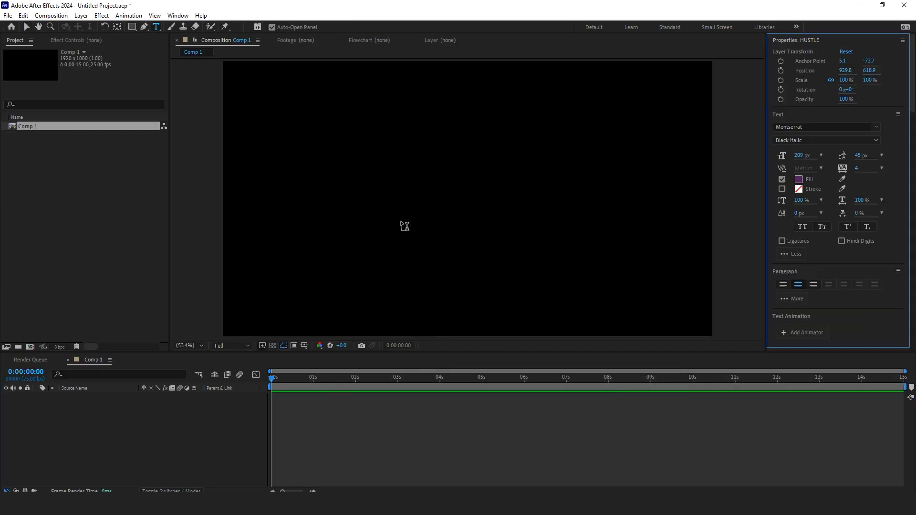
pyautogui.click(406, 224)
pyautogui.write('HUSTLE')
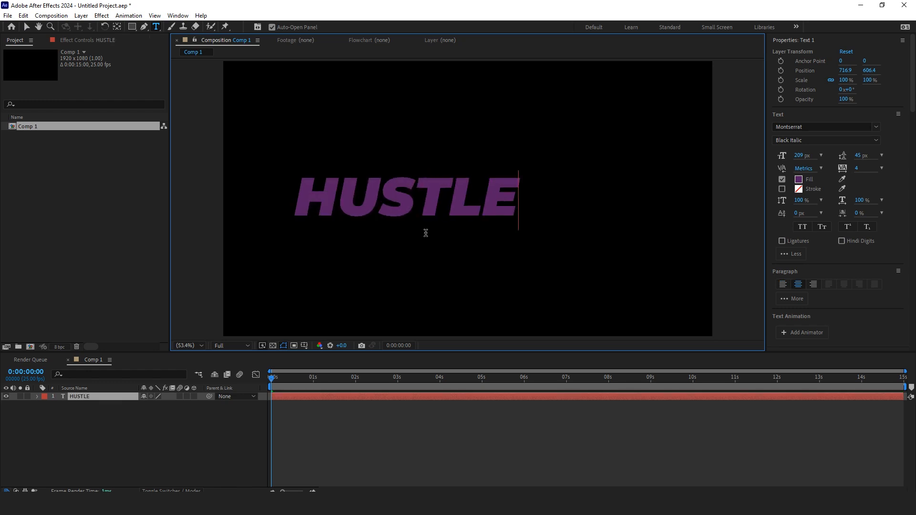
pyautogui.click(26, 26)
pyautogui.moveTo(457, 198); pyautogui.dragTo(513, 218)
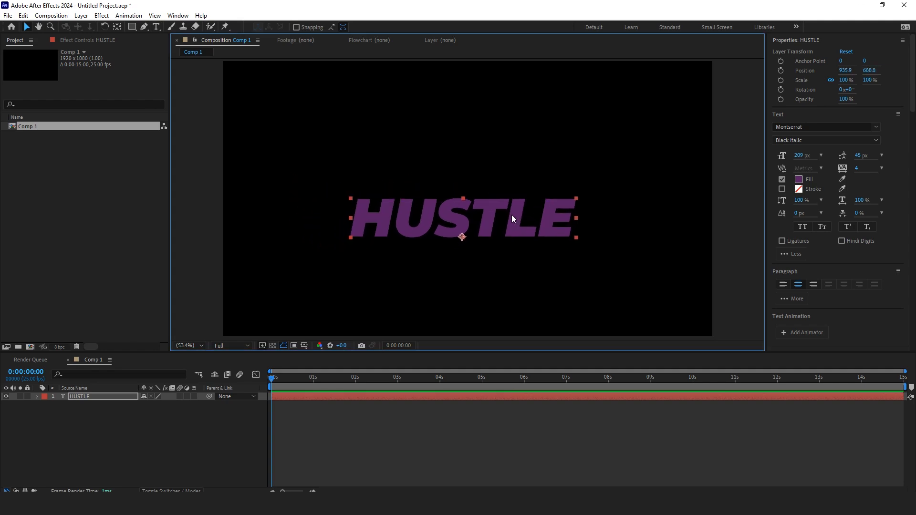
# Centre the HUSTLE layer's anchor point on the text and align the layer horizontally and vertically to the composition's centre
pyautogui.hotkey('ctrl', 'alt', 'Home')
pyautogui.click(177, 16)
pyautogui.click(189, 79)
pyautogui.click(793, 75)
pyautogui.click(841, 75)
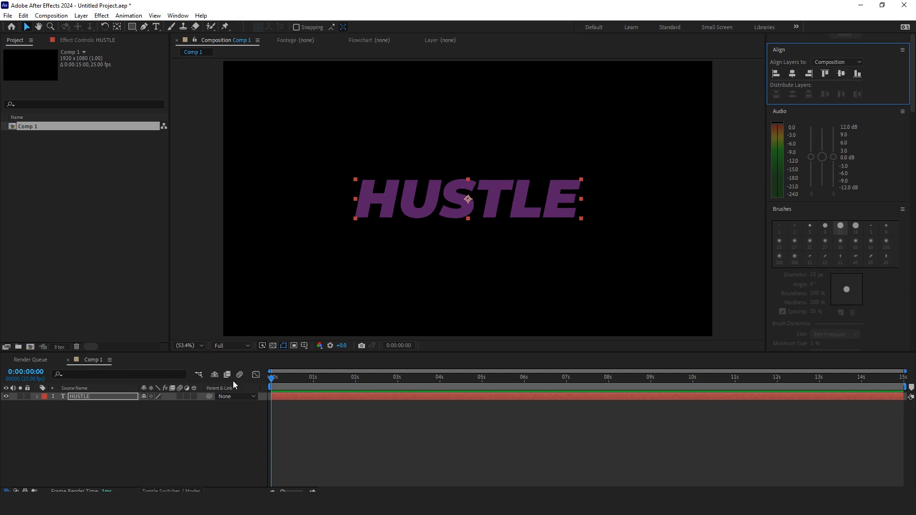
# Turn on the Title/Action Safe guides in the composition view
pyautogui.click(304, 347)
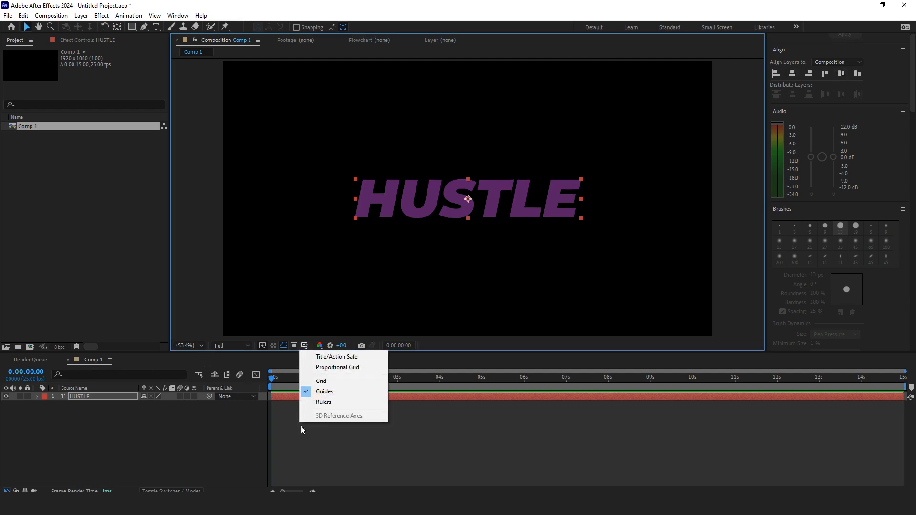
pyautogui.click(343, 358)
pyautogui.click(168, 437)
pyautogui.press('pagedown')
pyautogui.press('pageup')
# Pre-compose the HUSTLE text layer as "HUSTLE Comp 1", moving all attributes into the new composition
pyautogui.click(128, 397)
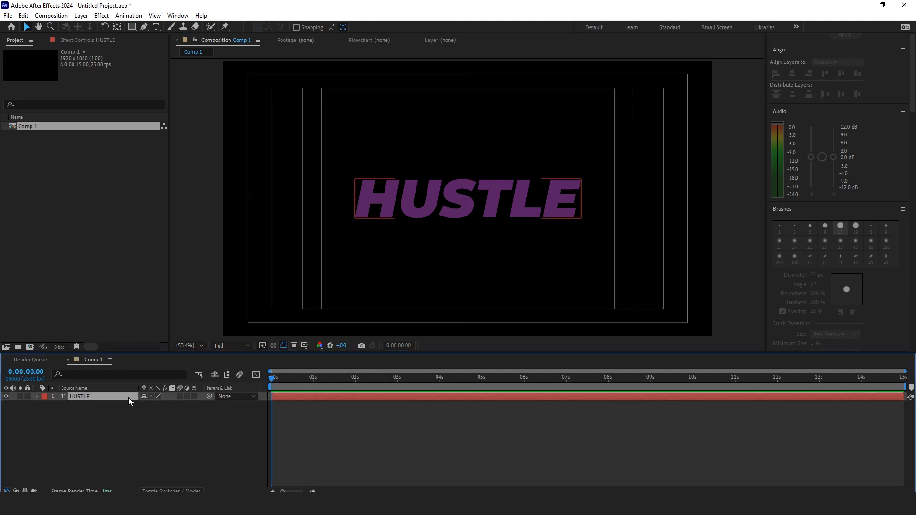
pyautogui.click(81, 15)
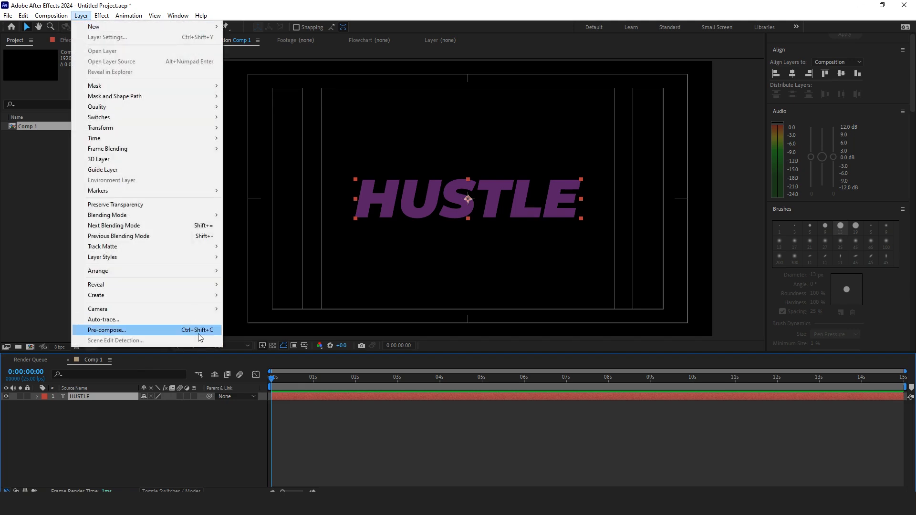
pyautogui.click(193, 330)
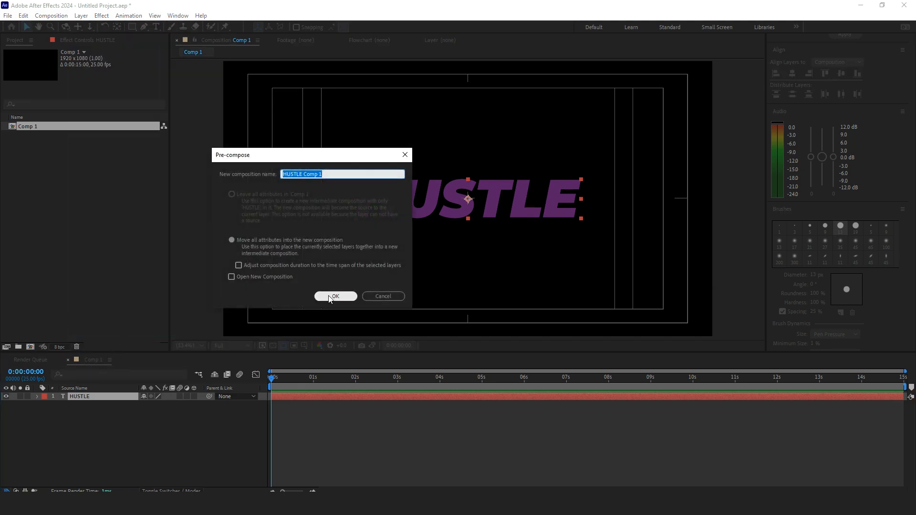
pyautogui.click(329, 297)
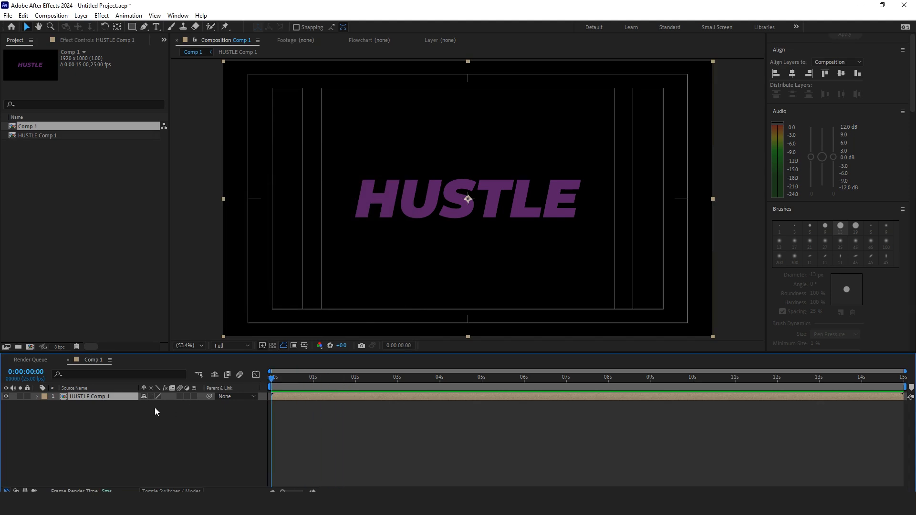
# Keyframe the HUSTLE Comp 1 layer's position at 0 s and set its X position to 1225 at 1 s
pyautogui.press('p')
pyautogui.click(62, 405)
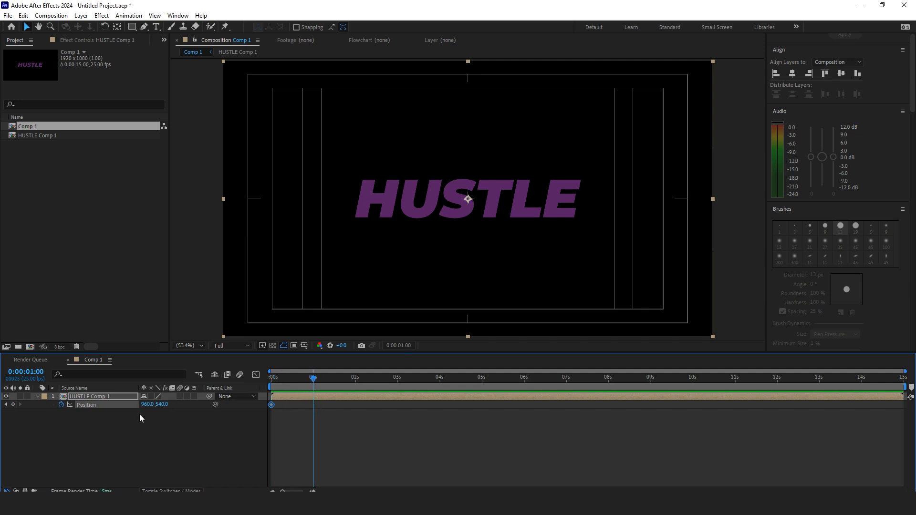
pyautogui.moveTo(148, 405); pyautogui.dragTo(305, 436)
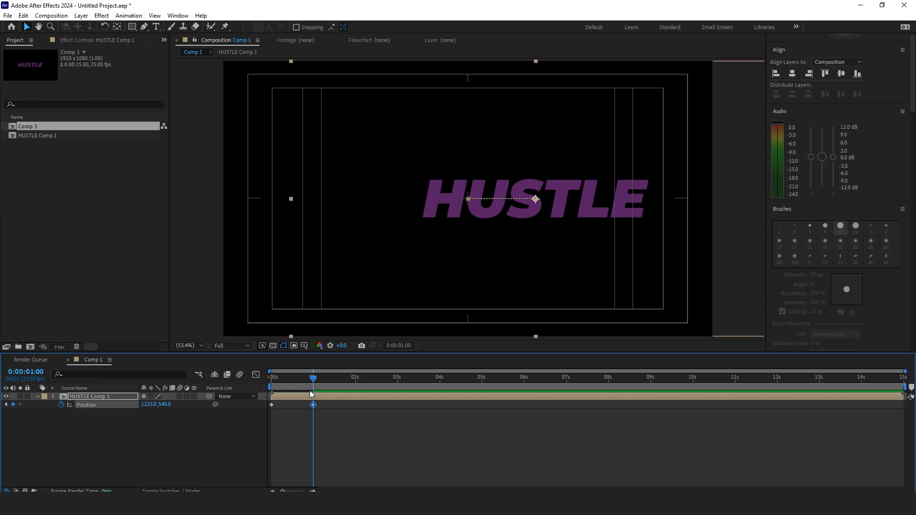
# Set the layer's X position to 733 at the 0 s keyframe and preview the movement
pyautogui.press('Home')
pyautogui.moveTo(150, 407); pyautogui.dragTo(46, 405)
pyautogui.press('space')
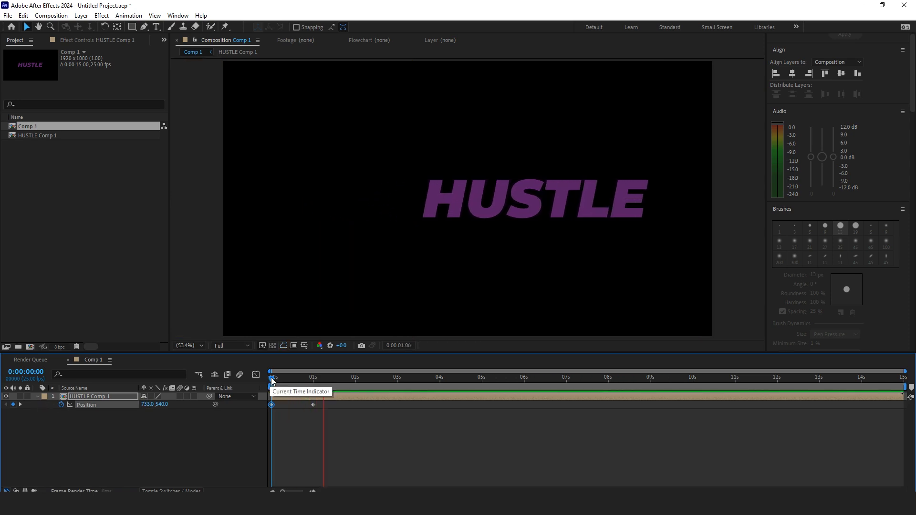
pyautogui.press('space')
# Copy the first position keyframe to 2 s so the text travels back to its start, and preview it
pyautogui.moveTo(309, 377); pyautogui.dragTo(242, 391)
pyautogui.moveTo(280, 426); pyautogui.dragTo(264, 406)
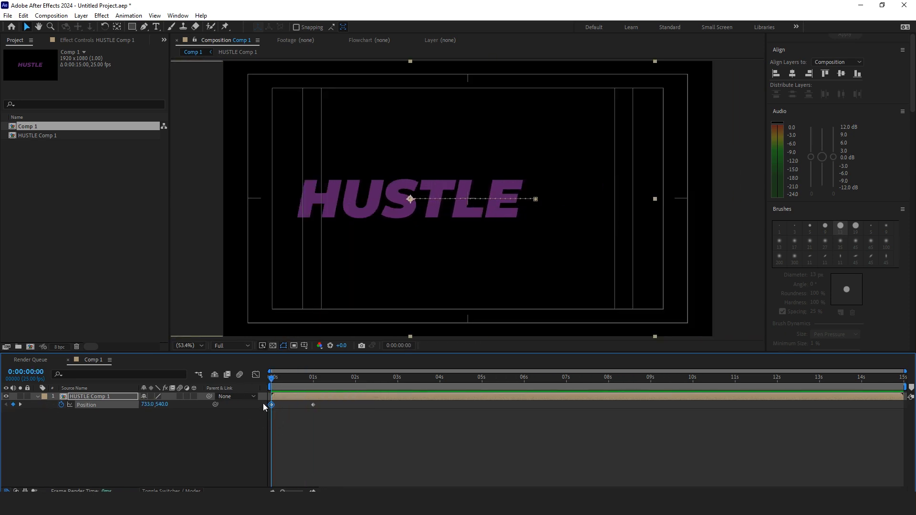
pyautogui.moveTo(326, 386); pyautogui.dragTo(260, 391)
pyautogui.hotkey('ctrl', 'v')
pyautogui.press('space')
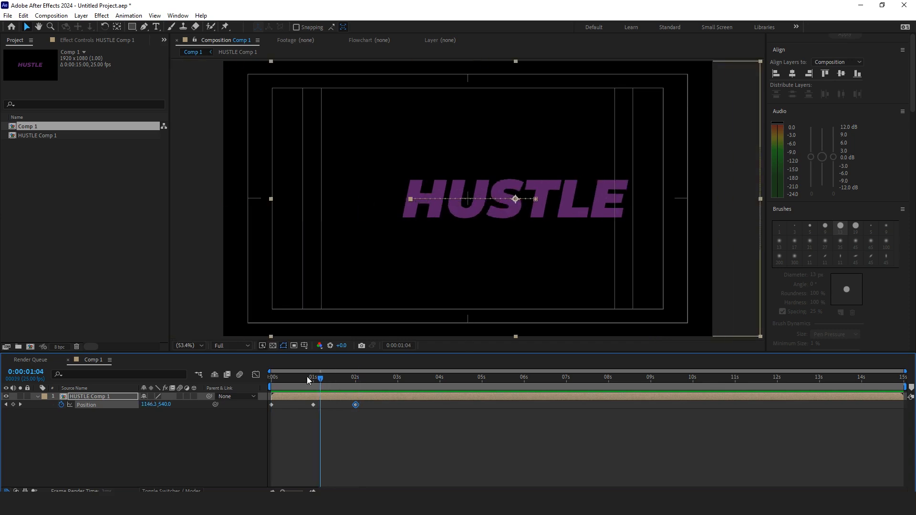
# Apply Easy Ease to the three position keyframes at 0, 1 and 2 s
pyautogui.moveTo(413, 420); pyautogui.dragTo(260, 404)
pyautogui.rightClick(313, 410)
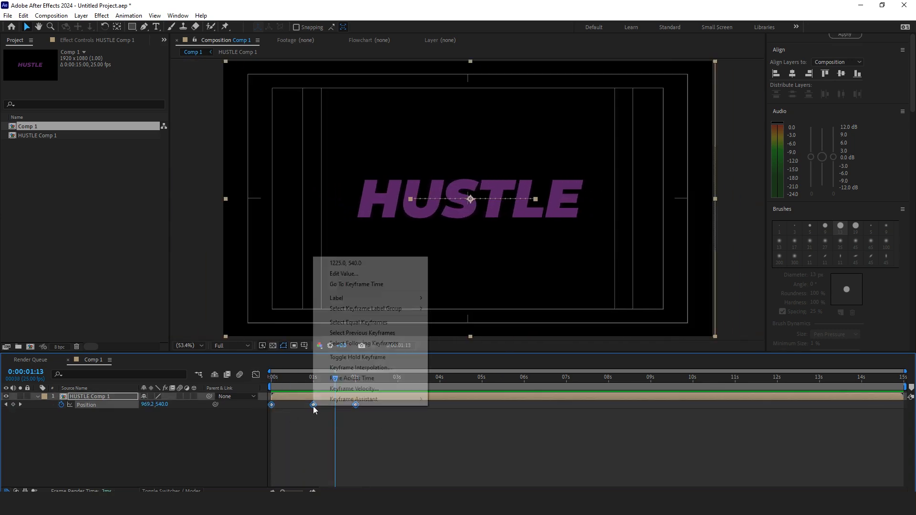
pyautogui.moveTo(384, 401)
pyautogui.click(463, 432)
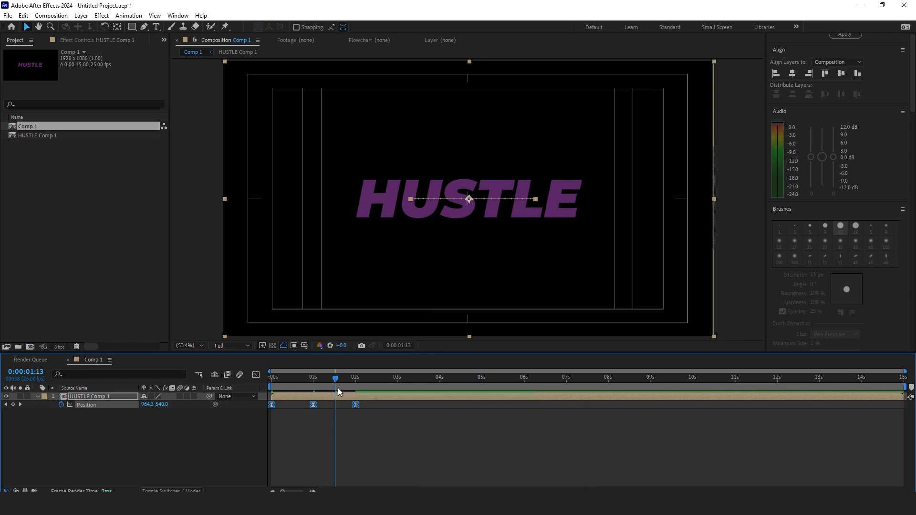
# Reshape the position speed graph so each move peaks early and slows gradually, and preview the motion
pyautogui.click(256, 375)
pyautogui.moveTo(393, 450); pyautogui.dragTo(292, 467)
pyautogui.click(256, 375)
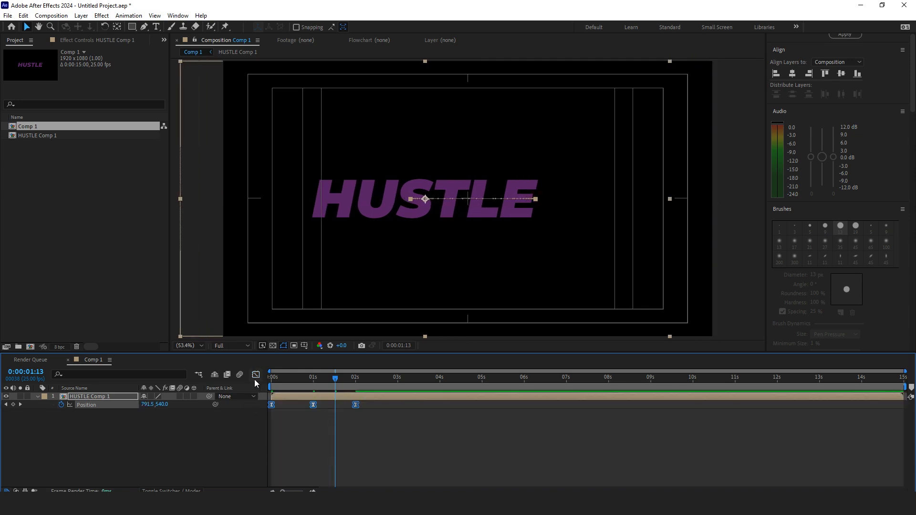
pyautogui.press('j')
pyautogui.press('j')
pyautogui.press('space')
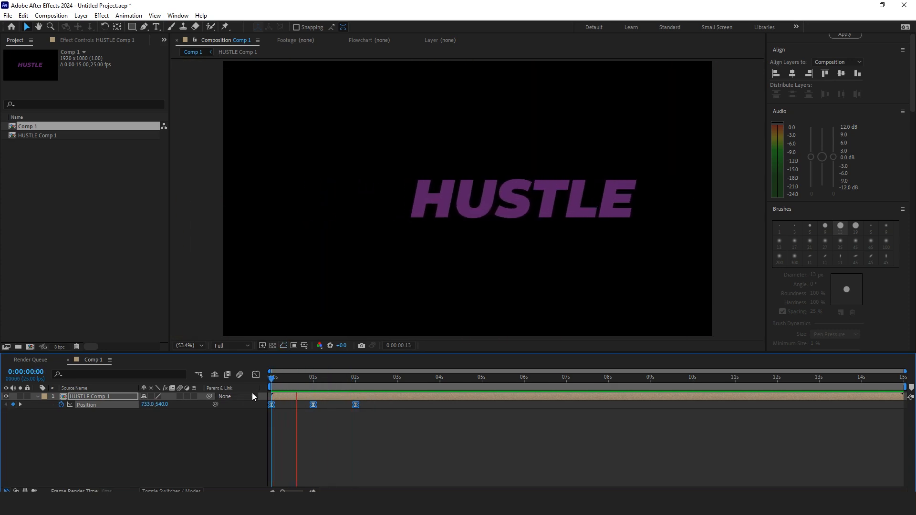
pyautogui.press('space')
# Copy the three position keyframes and paste them at 2 s to repeat the movement up to 4 s
pyautogui.moveTo(419, 427); pyautogui.dragTo(252, 408)
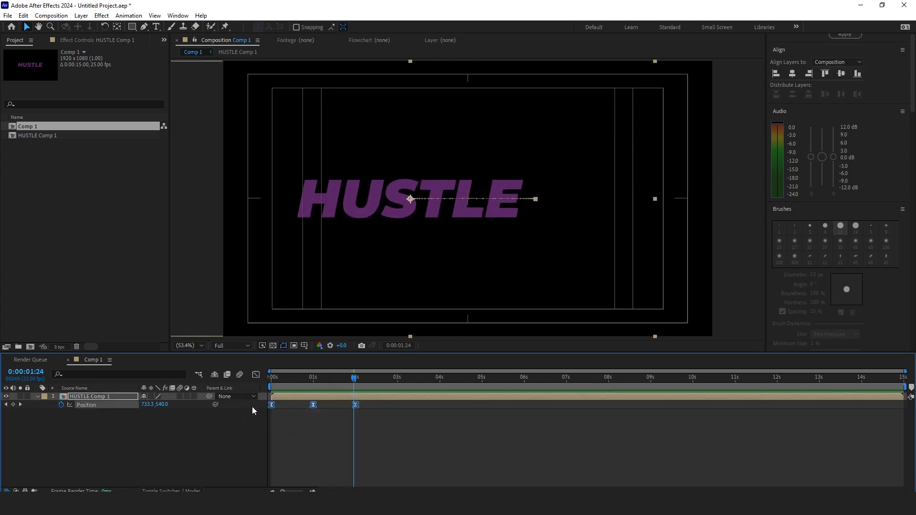
pyautogui.click(341, 385)
pyautogui.moveTo(341, 386); pyautogui.dragTo(356, 386)
pyautogui.click(390, 430)
pyautogui.click(370, 397)
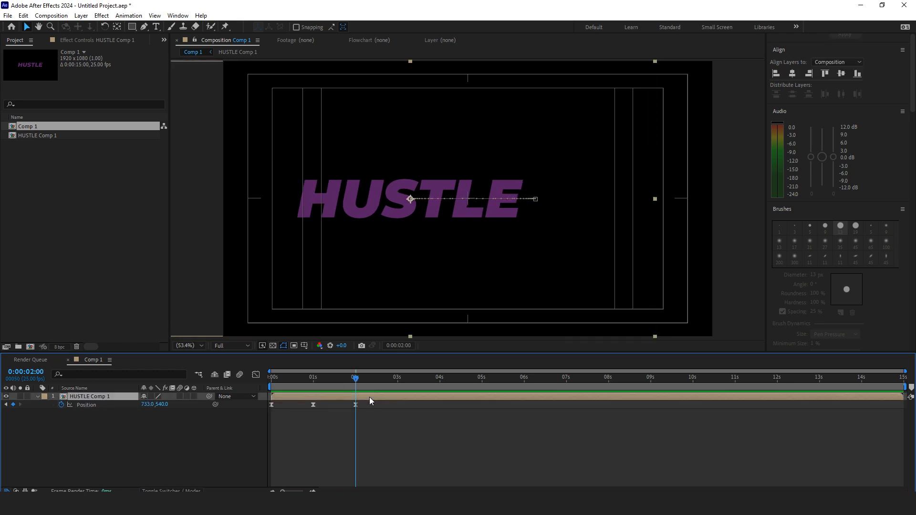
pyautogui.hotkey('ctrl', 'v')
pyautogui.click(353, 386)
# Reshape the speed curve between 1 s and 2 s to an early peak matching the other moves, and preview it
pyautogui.moveTo(479, 428); pyautogui.dragTo(255, 398)
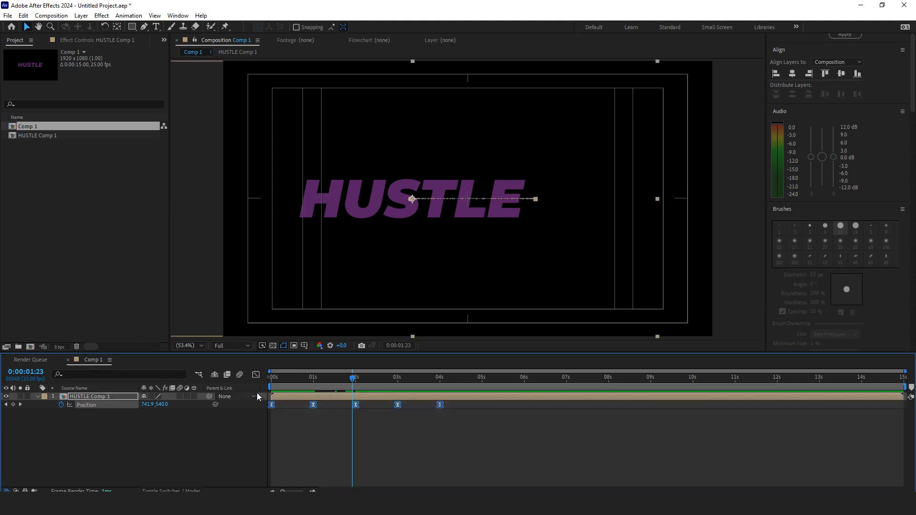
pyautogui.click(255, 375)
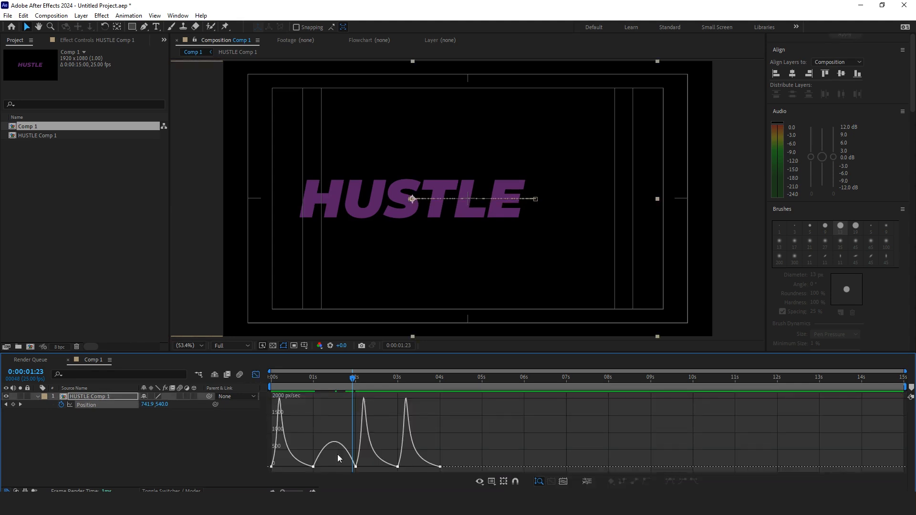
pyautogui.moveTo(364, 465); pyautogui.dragTo(322, 474)
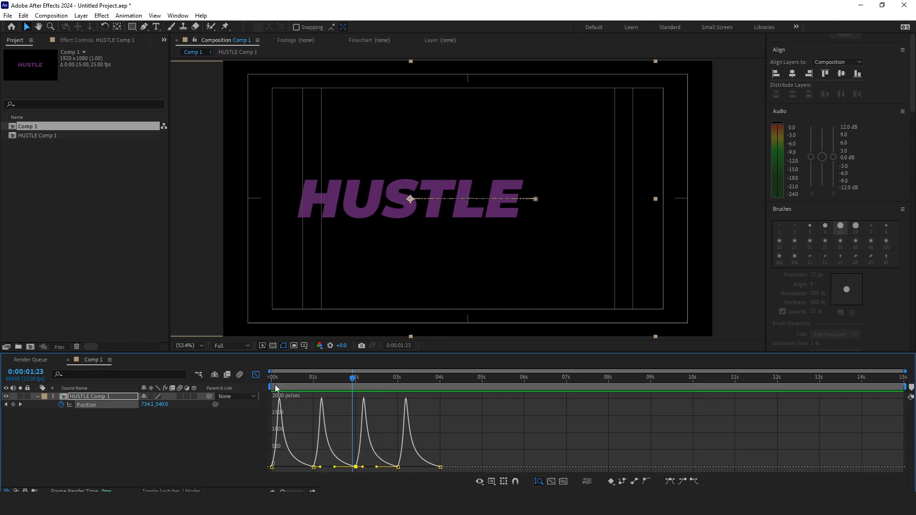
pyautogui.click(256, 374)
pyautogui.press('space')
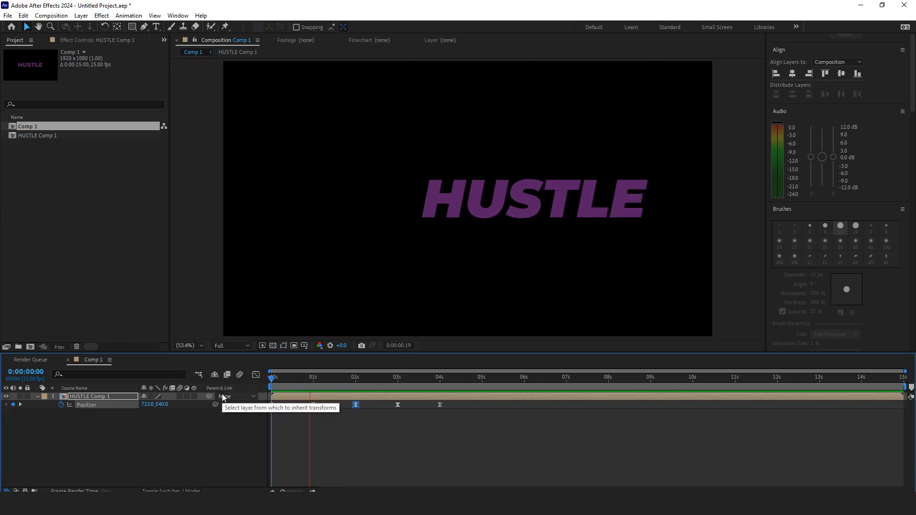
# Copy all five position keyframes, paste them at 4 s and 8 s to extend the movement to 12 s, and preview it
pyautogui.moveTo(507, 421); pyautogui.dragTo(266, 409)
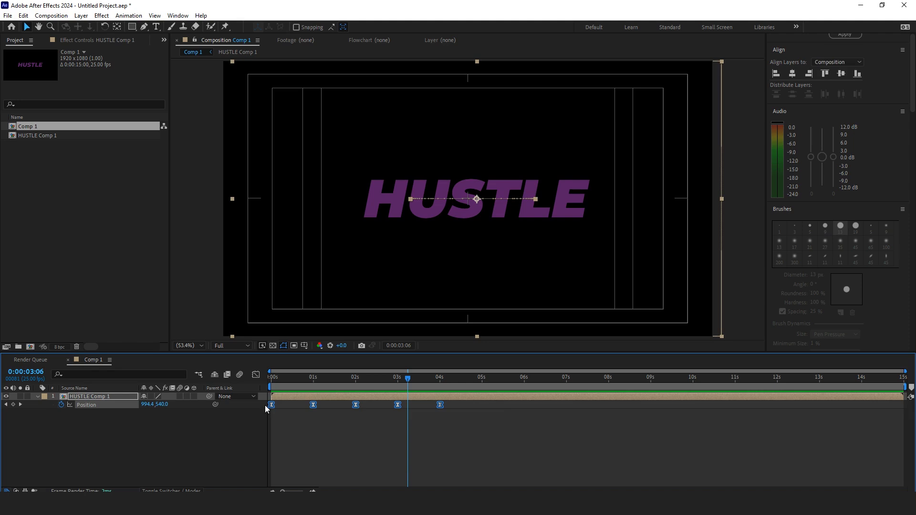
pyautogui.moveTo(440, 382); pyautogui.dragTo(429, 383)
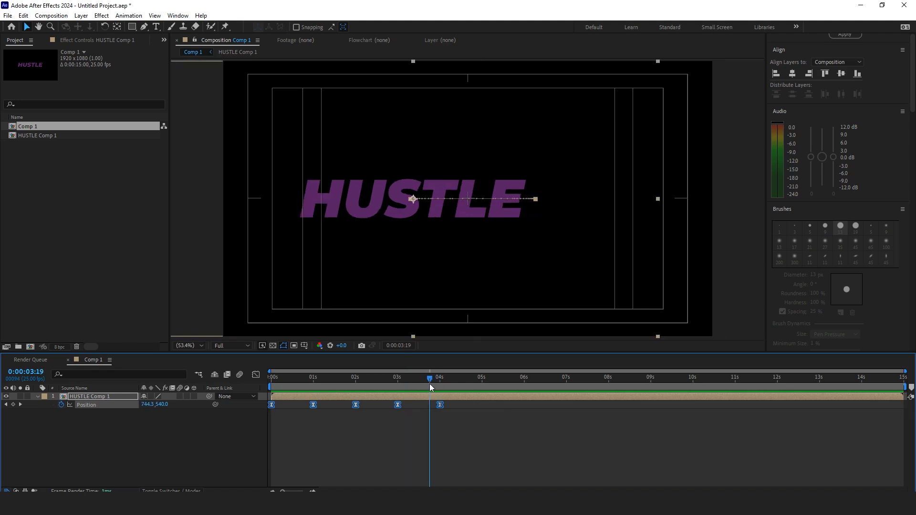
pyautogui.press('k')
pyautogui.hotkey('ctrl', 'v')
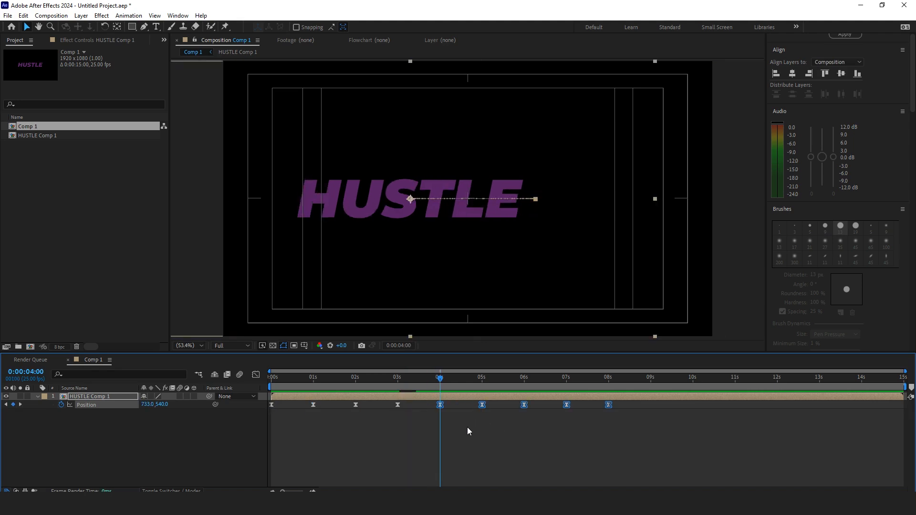
pyautogui.click(595, 380)
pyautogui.press('k')
pyautogui.hotkey('ctrl', 'v')
pyautogui.click(298, 380)
pyautogui.press('space')
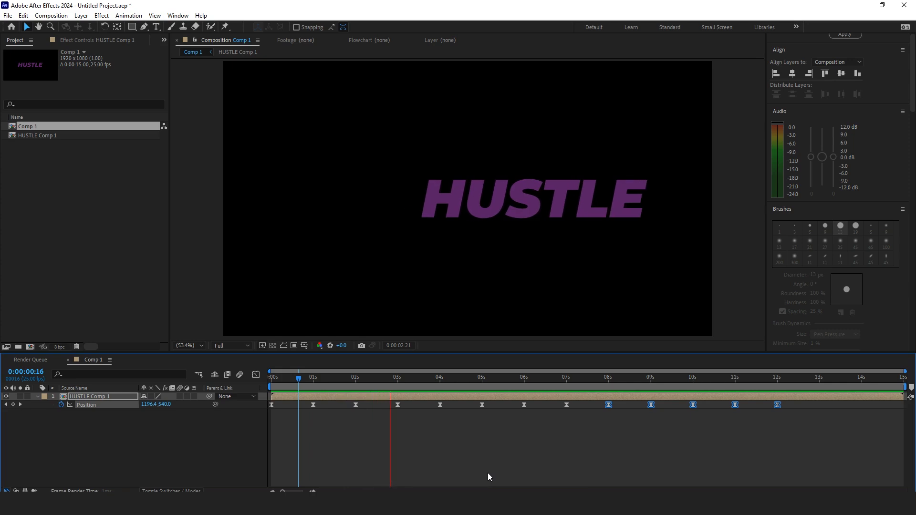
# Reshape the speed curves between 3–4 s and 7–8 s to match the other early peaks, and preview the full animation
pyautogui.moveTo(468, 431); pyautogui.dragTo(397, 407)
pyautogui.click(257, 375)
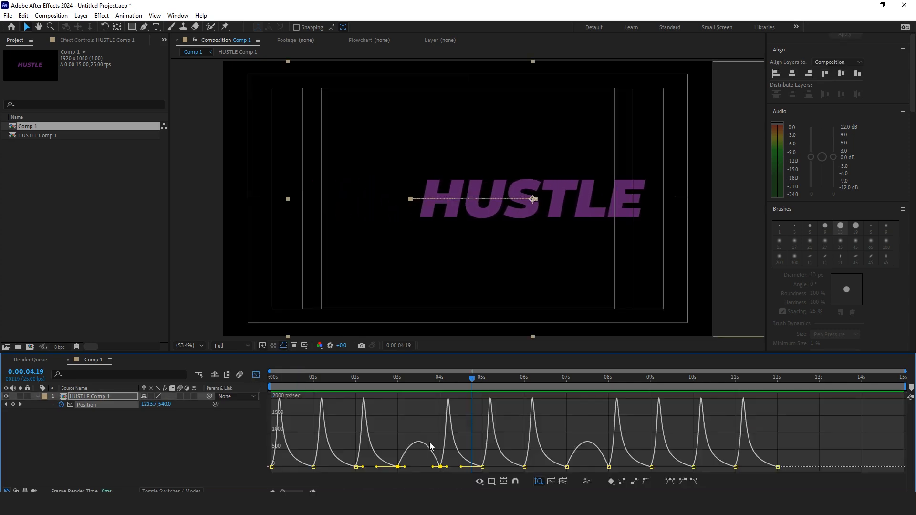
pyautogui.moveTo(434, 470); pyautogui.dragTo(402, 471)
pyautogui.moveTo(622, 474); pyautogui.dragTo(576, 474)
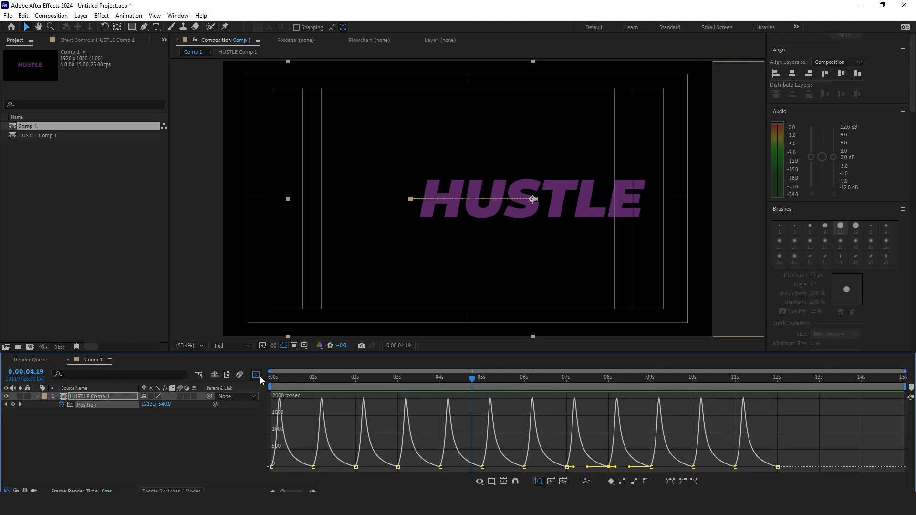
pyautogui.click(256, 374)
pyautogui.press('space')
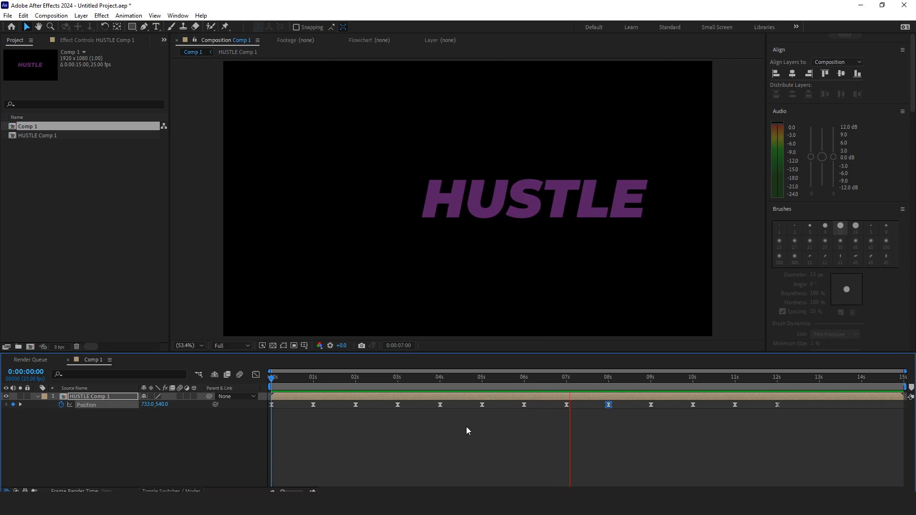
pyautogui.press('space')
pyautogui.moveTo(599, 380); pyautogui.dragTo(166, 415)
pyautogui.click(165, 416)
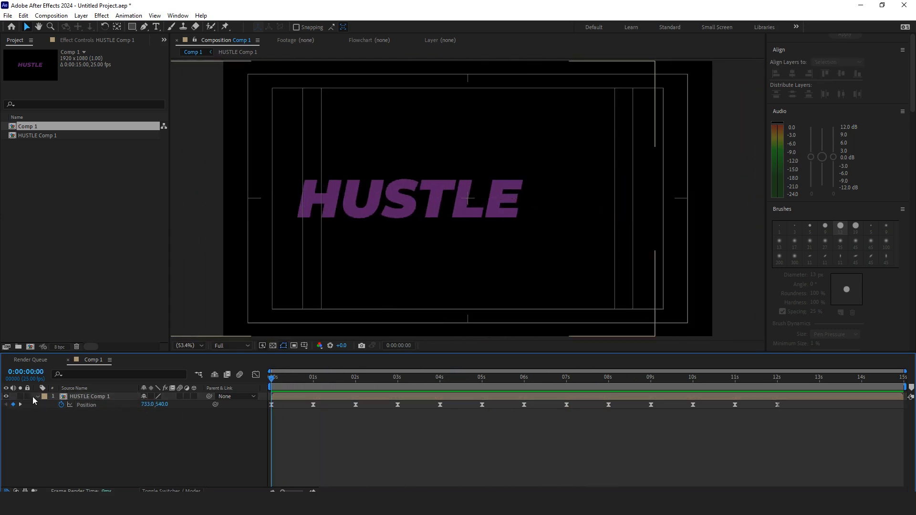
# Collapse the HUSTLE layer's properties and import the colour palette image ac695a201fe6c5ad67981b699a4ecd50.jpg as footage
pyautogui.click(38, 397)
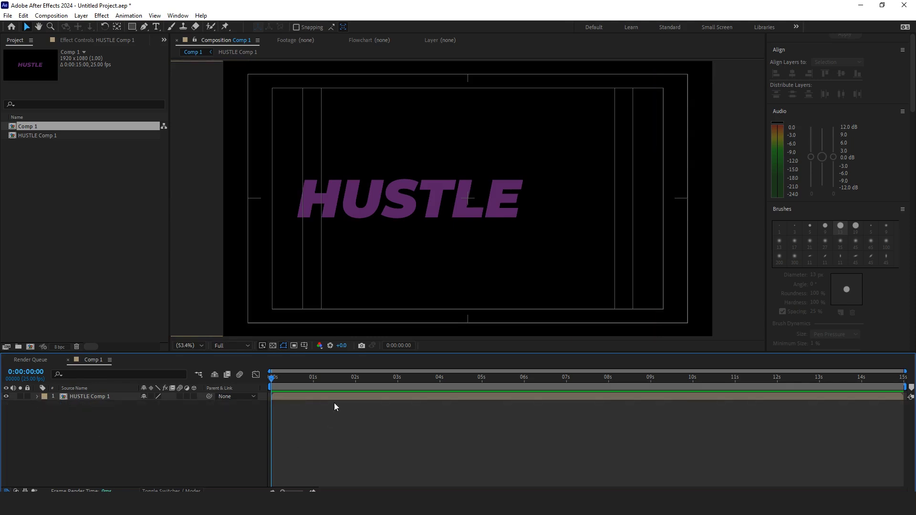
pyautogui.moveTo(365, 389); pyautogui.dragTo(401, 394)
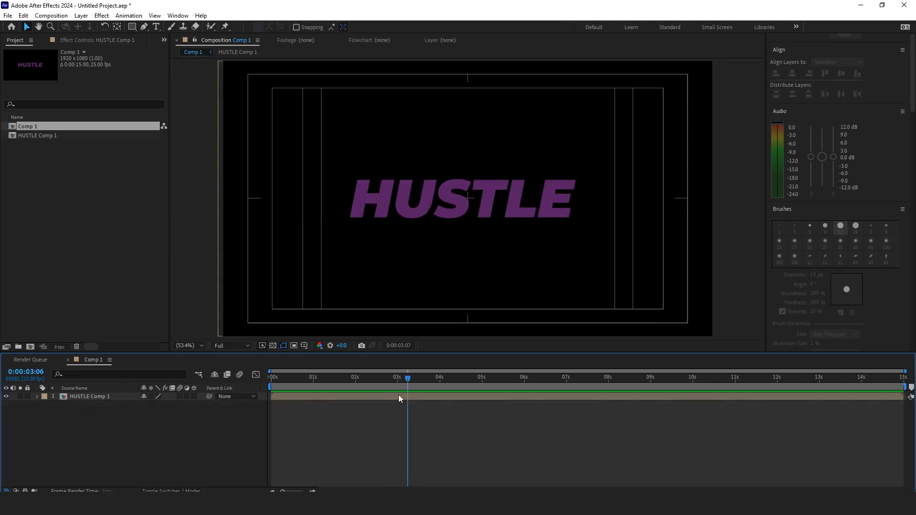
pyautogui.click(76, 213)
pyautogui.rightClick(68, 193)
pyautogui.moveTo(165, 242)
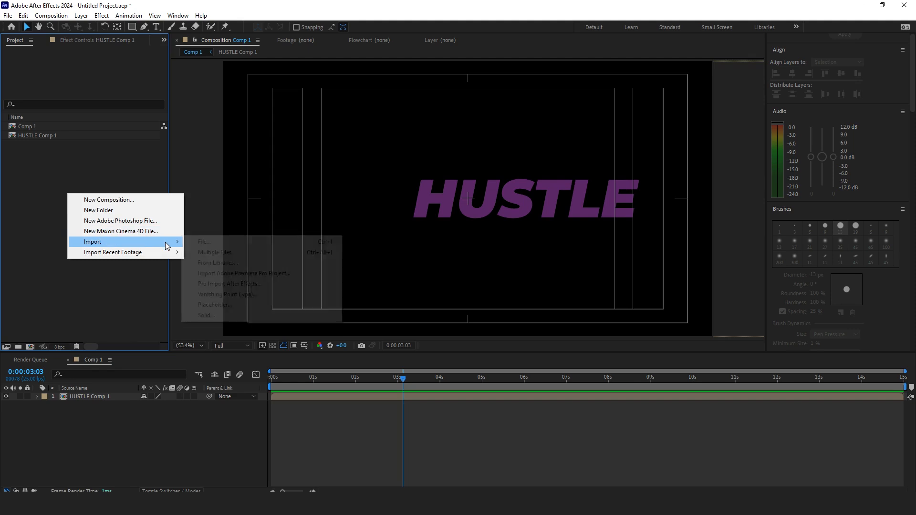
pyautogui.click(215, 240)
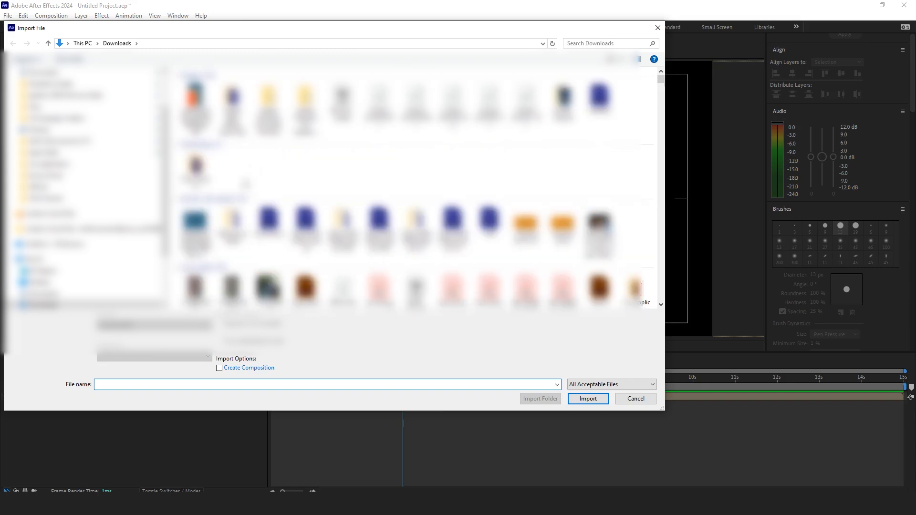
pyautogui.click(196, 102)
pyautogui.click(418, 102)
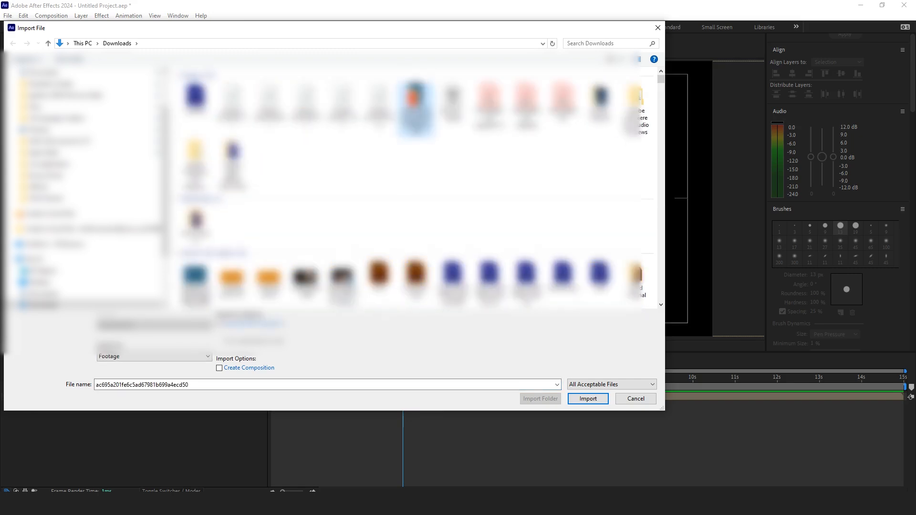
pyautogui.click(590, 402)
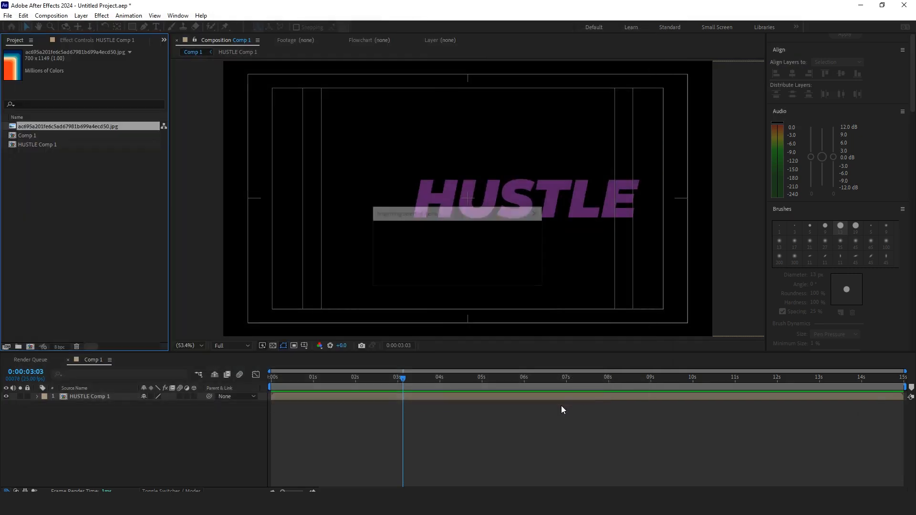
# Add the palette image to the composition, scale it to 41%, and place it in the frame's upper-right corner
pyautogui.click(56, 199)
pyautogui.click(68, 126)
pyautogui.moveTo(69, 126); pyautogui.dragTo(338, 190)
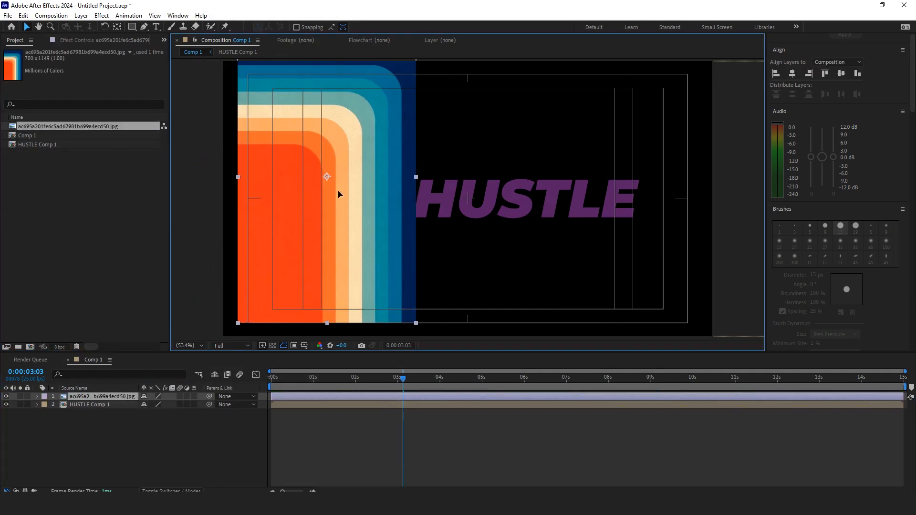
pyautogui.press('s')
pyautogui.moveTo(154, 404)
pyautogui.mouseDown()
pyautogui.moveTo(123, 397)
pyautogui.moveTo(139, 398)
pyautogui.mouseUp()
pyautogui.moveTo(320, 217); pyautogui.dragTo(645, 174)
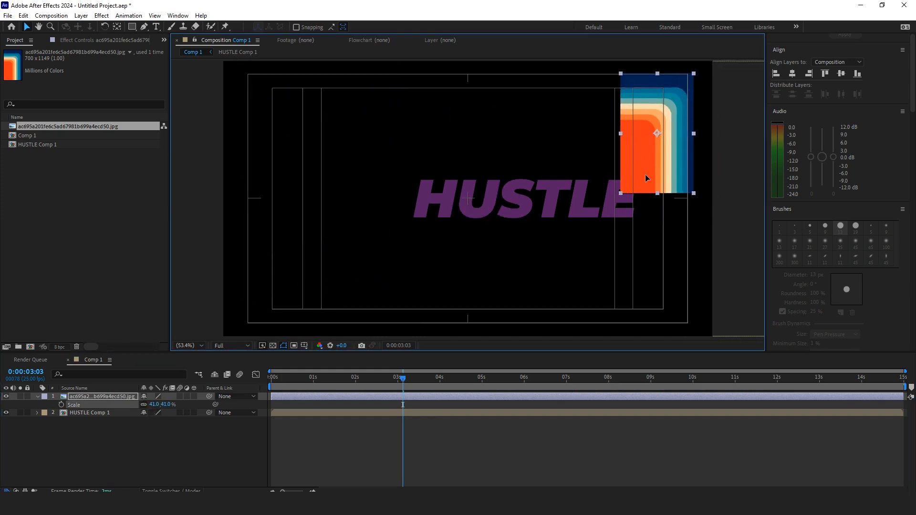
pyautogui.press('space')
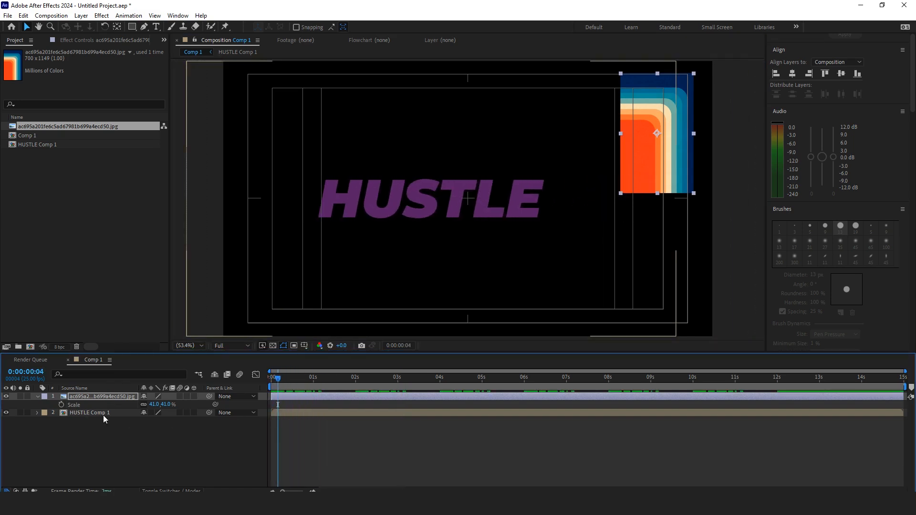
# Apply the Fill effect to the HUSTLE layer, sample the palette's navy blue as its colour, and preview it
pyautogui.click(119, 413)
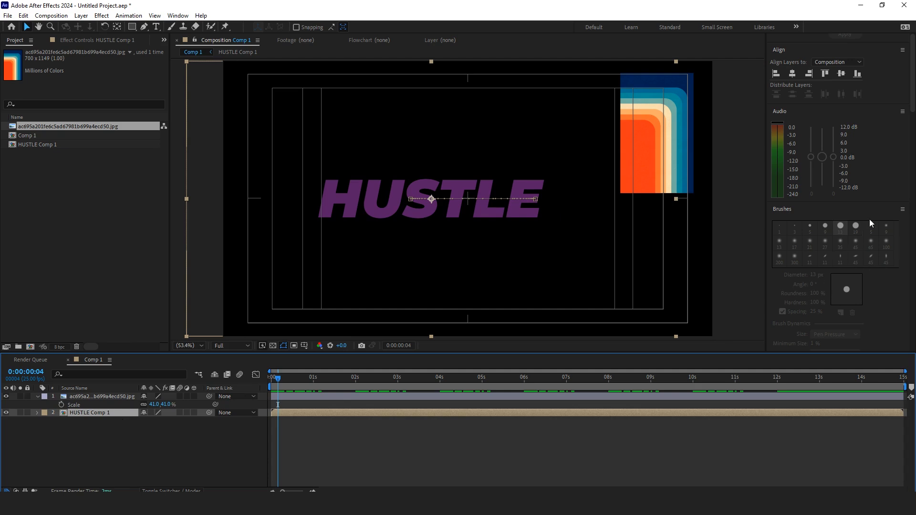
pyautogui.scroll(-10, 870, 219)
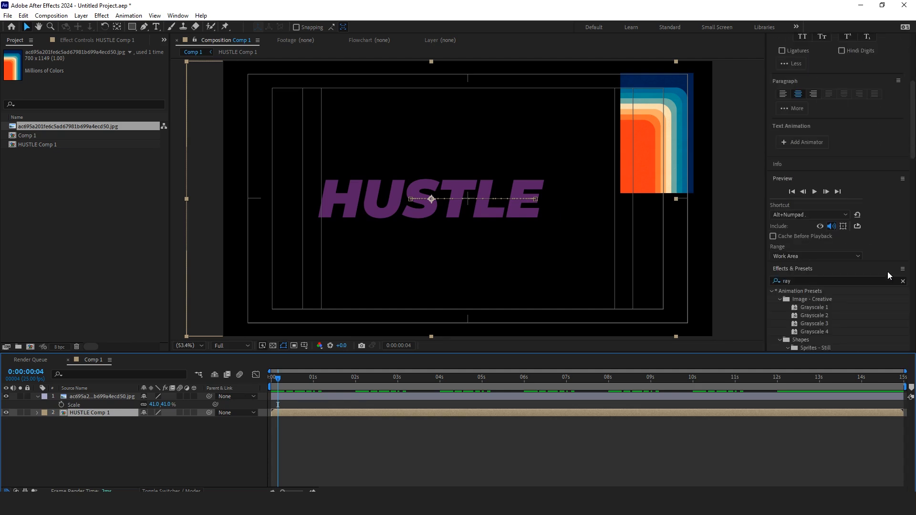
pyautogui.moveTo(809, 283); pyautogui.dragTo(760, 279)
pyautogui.scroll(2, 852, 125)
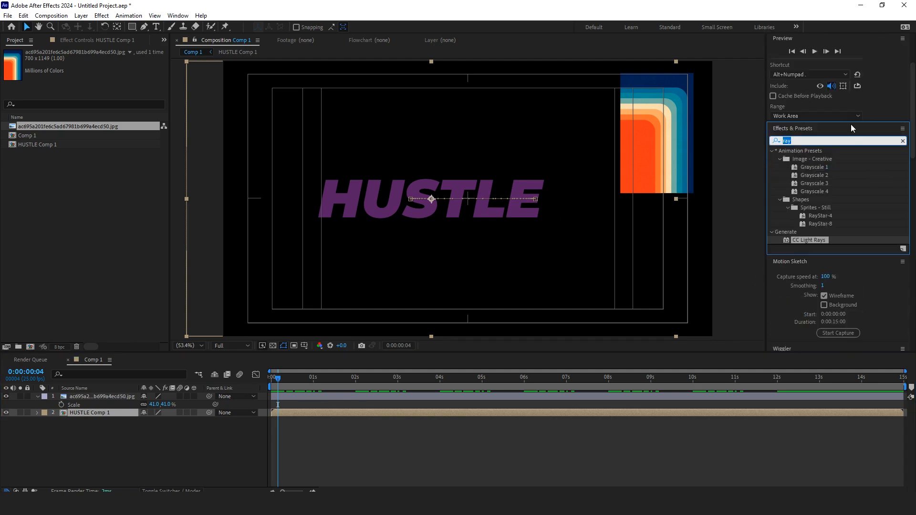
pyautogui.click(904, 142)
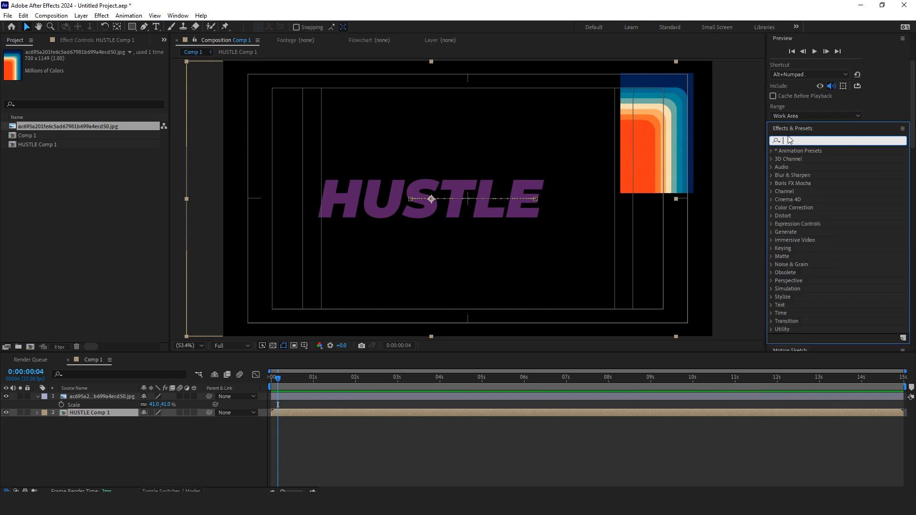
pyautogui.write('fill')
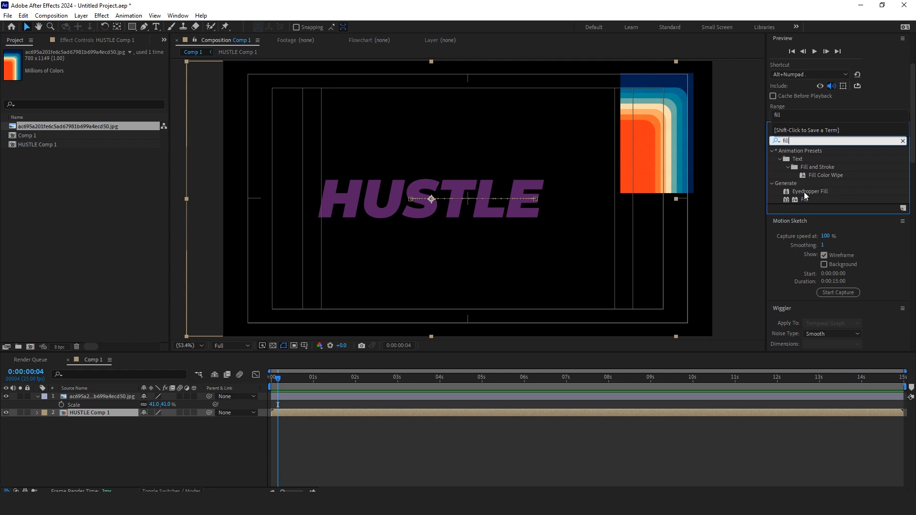
pyautogui.doubleClick(804, 199)
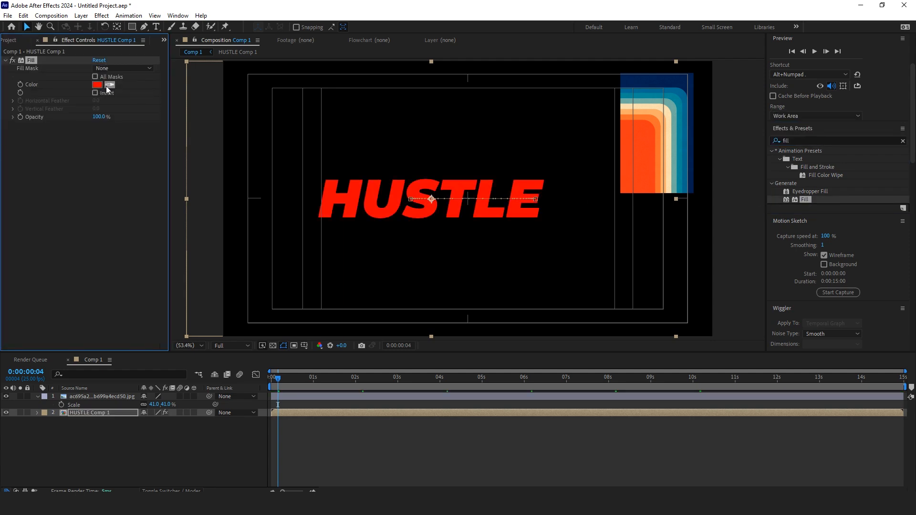
pyautogui.click(692, 82)
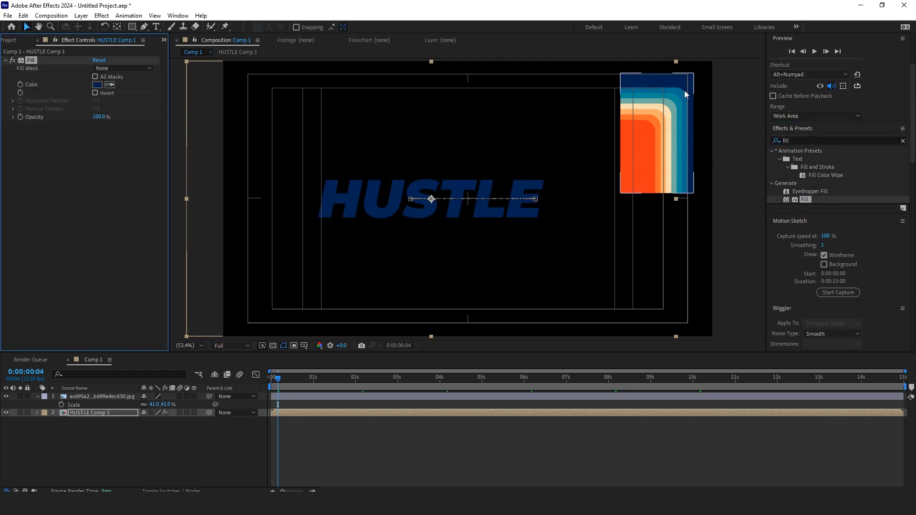
pyautogui.press('space')
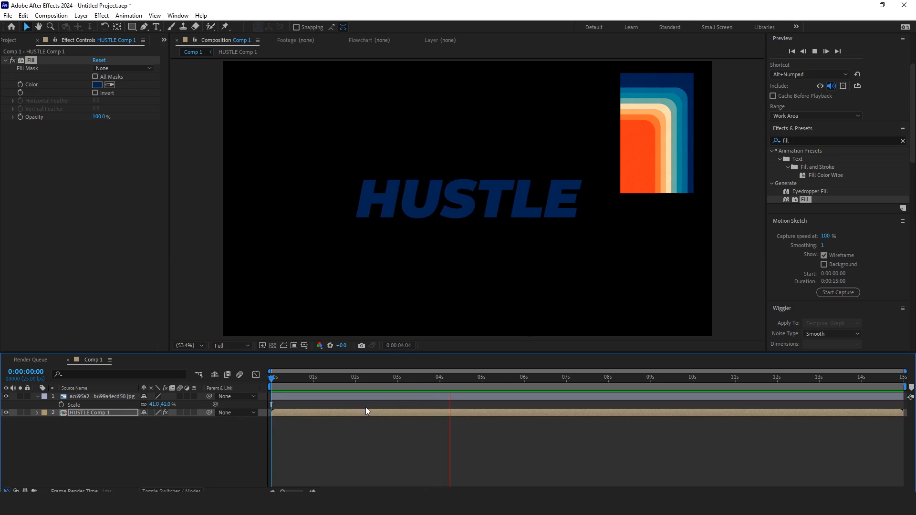
# With the playhead at 2 s 19 f, duplicate the navy HUSTLE layer and start the lower copy one frame later
pyautogui.click(388, 379)
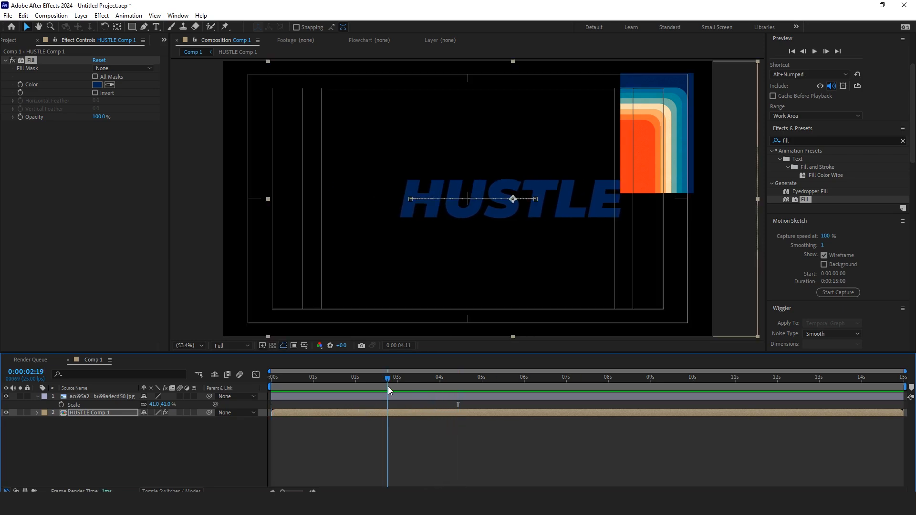
pyautogui.click(113, 424)
pyautogui.click(103, 413)
pyautogui.hotkey('ctrl', 'd')
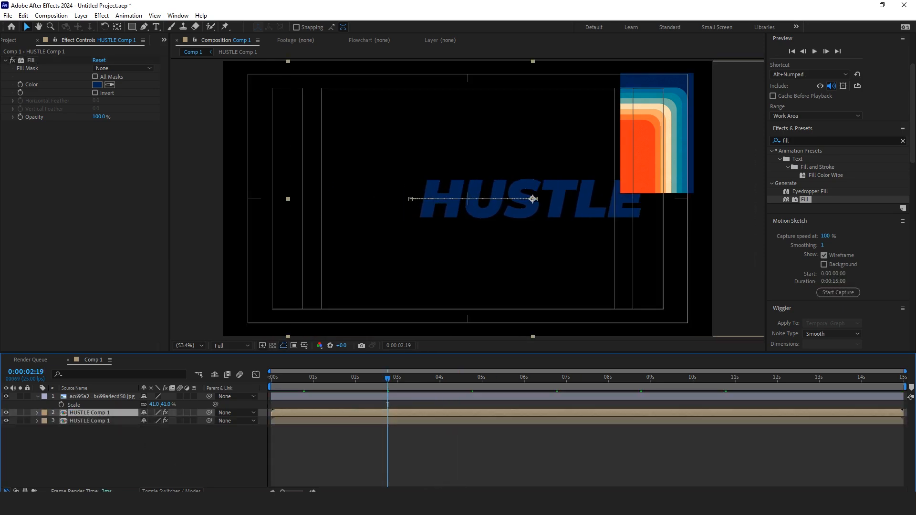
pyautogui.scroll(3, 387, 404)
pyautogui.hscroll(-5, 314, 472)
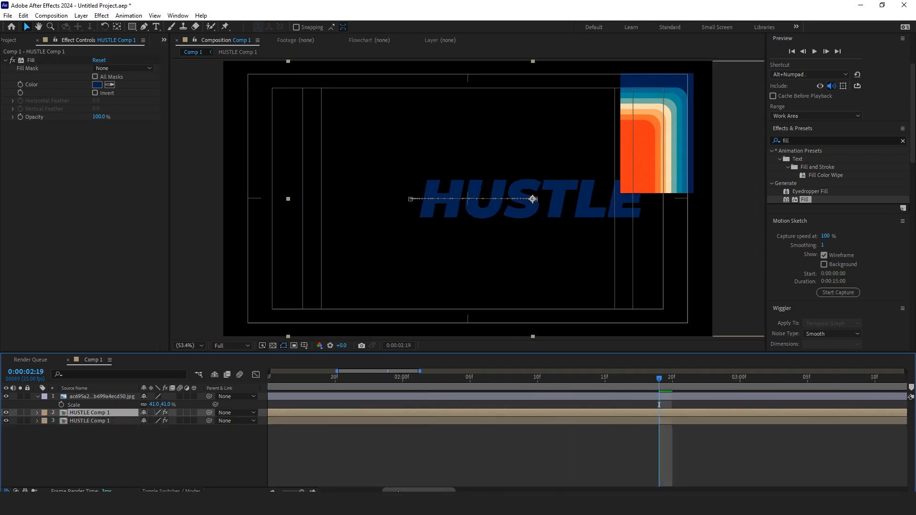
pyautogui.click(288, 422)
pyautogui.moveTo(287, 422); pyautogui.dragTo(297, 426)
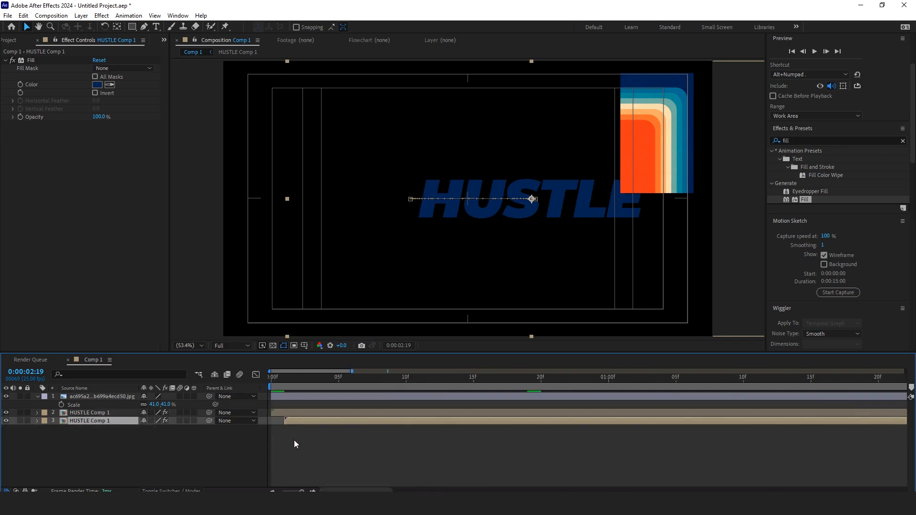
# Set the lower HUSTLE copy's fill to the dark teal-blue next to navy in the palette image
pyautogui.click(111, 86)
pyautogui.click(682, 93)
pyautogui.click(305, 440)
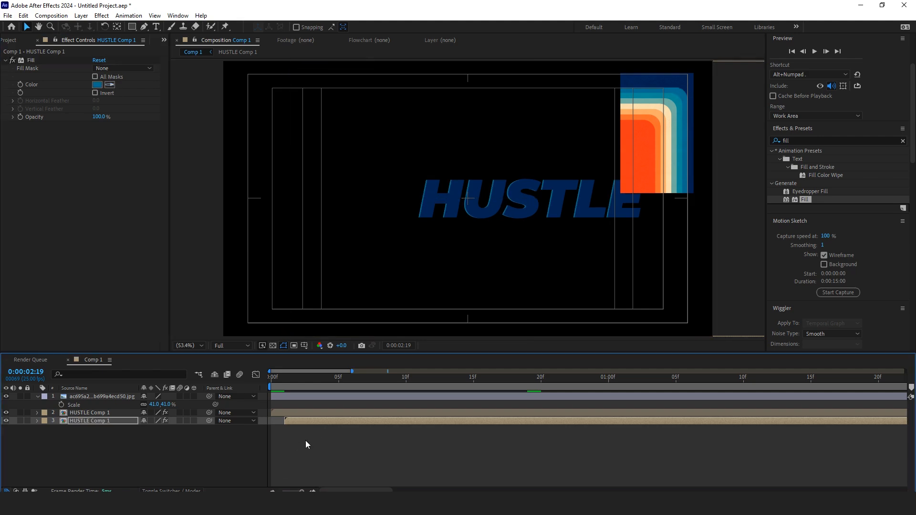
# Duplicate the dark teal-blue HUSTLE layer, start the lower copy at frame 2, and fill it with the palette's next teal
pyautogui.click(311, 422)
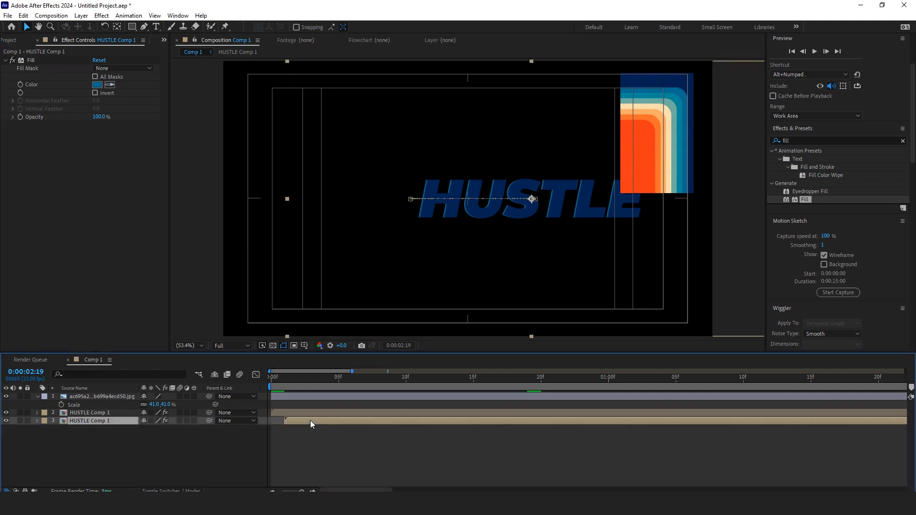
pyautogui.hotkey('ctrl', 'd')
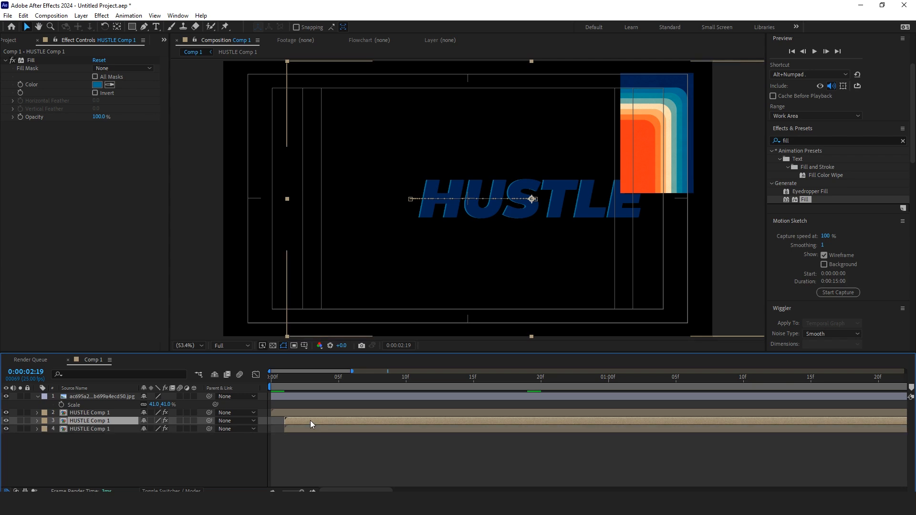
pyautogui.click(100, 429)
pyautogui.moveTo(300, 431); pyautogui.dragTo(308, 434)
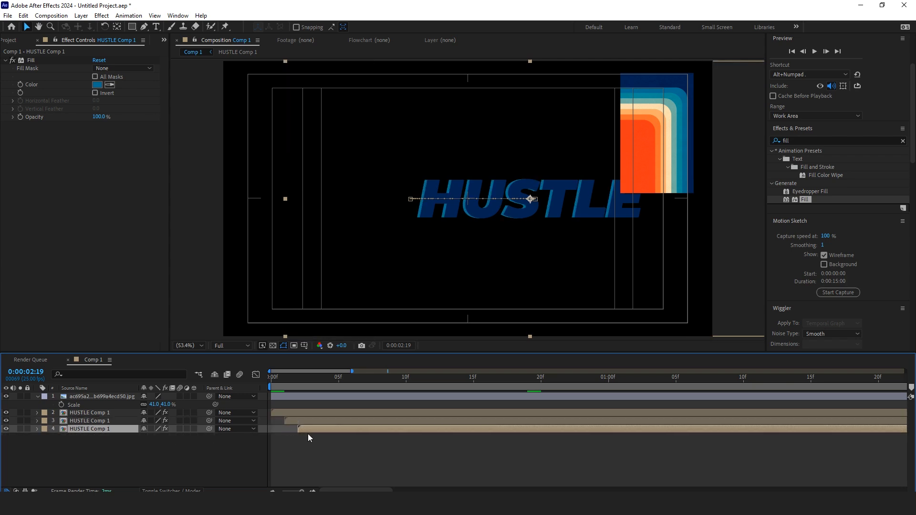
pyautogui.click(109, 84)
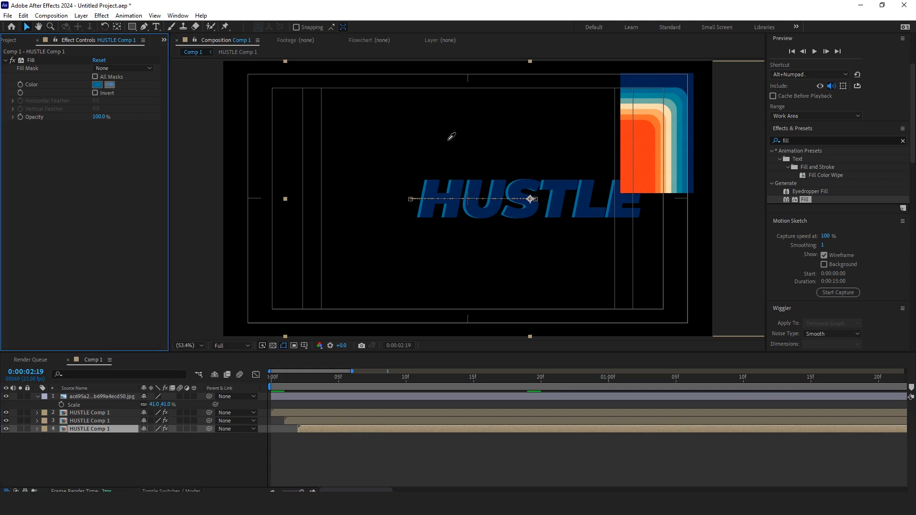
pyautogui.click(678, 102)
# Duplicate the bottom HUSTLE layer, start the lower copy at frame 3, and fill it with the palette's pale teal
pyautogui.click(317, 431)
pyautogui.hotkey('ctrl', 'd')
pyautogui.moveTo(318, 439); pyautogui.dragTo(337, 439)
pyautogui.click(109, 85)
pyautogui.click(671, 103)
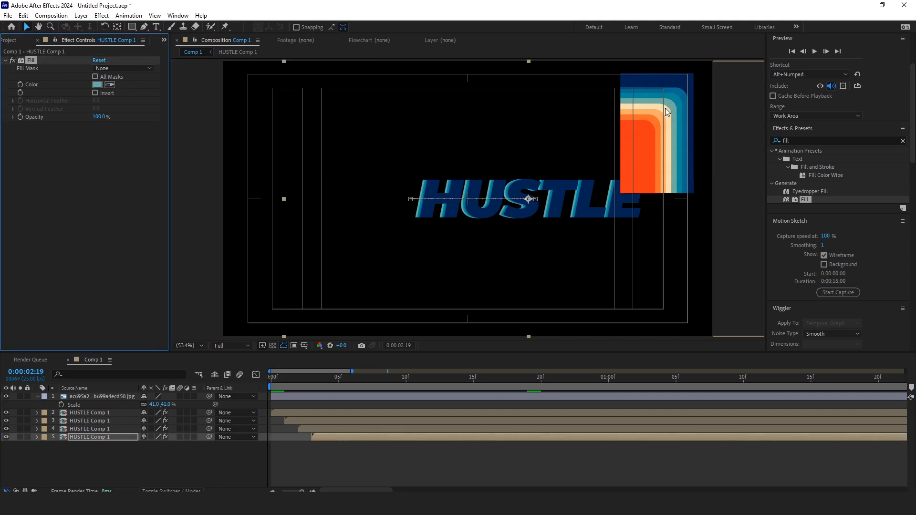
# Duplicate the pale teal HUSTLE layer, start the lower copy at frame 4, and fill it with the palette's cream
pyautogui.click(351, 437)
pyautogui.hotkey('ctrl', 'd')
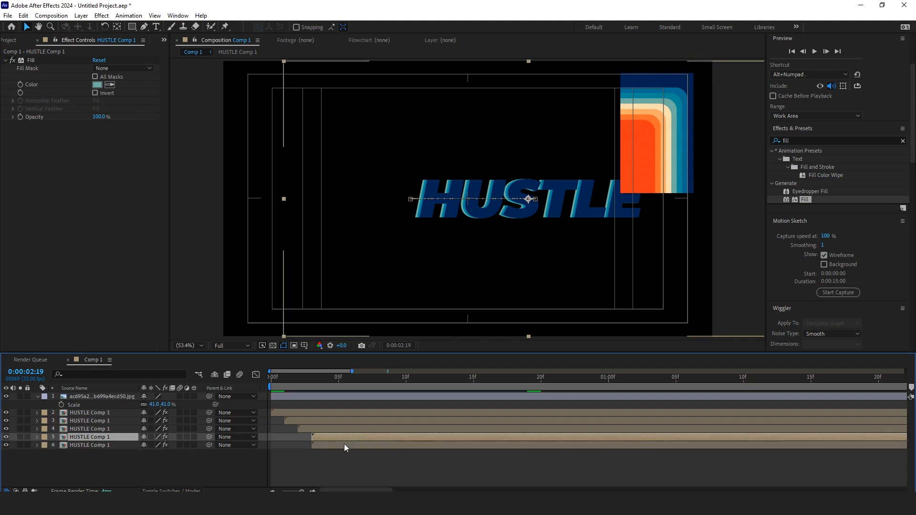
pyautogui.moveTo(344, 445); pyautogui.dragTo(353, 449)
pyautogui.click(111, 84)
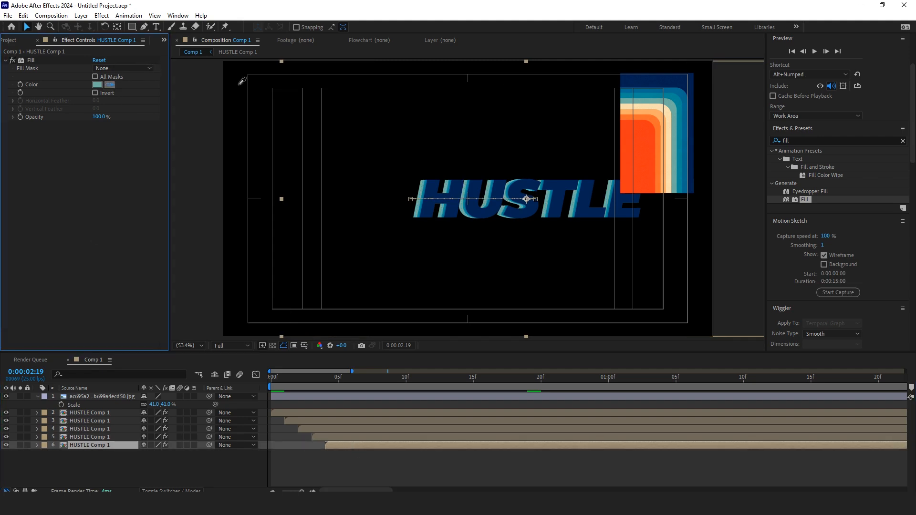
pyautogui.click(664, 102)
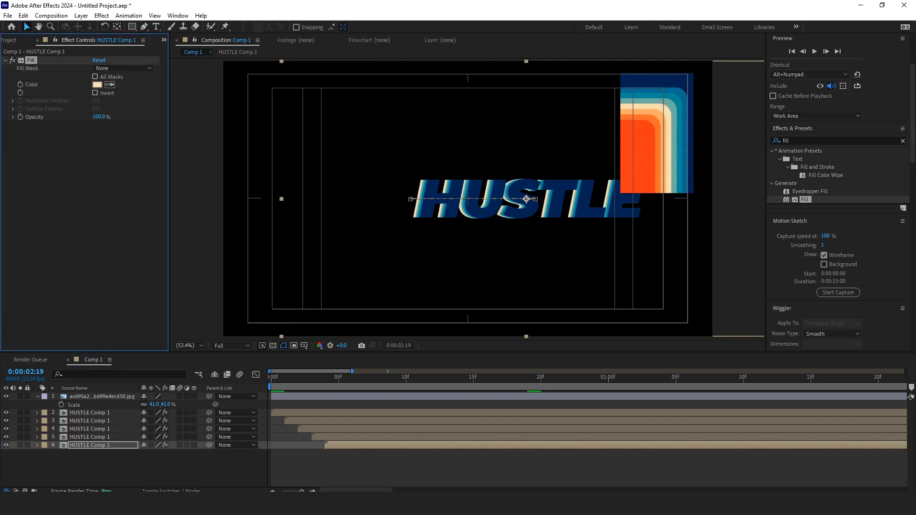
# Duplicate the cream HUSTLE layer, start the lower copy at frame 5, and fill it with the palette's light orange
pyautogui.click(346, 451)
pyautogui.click(345, 447)
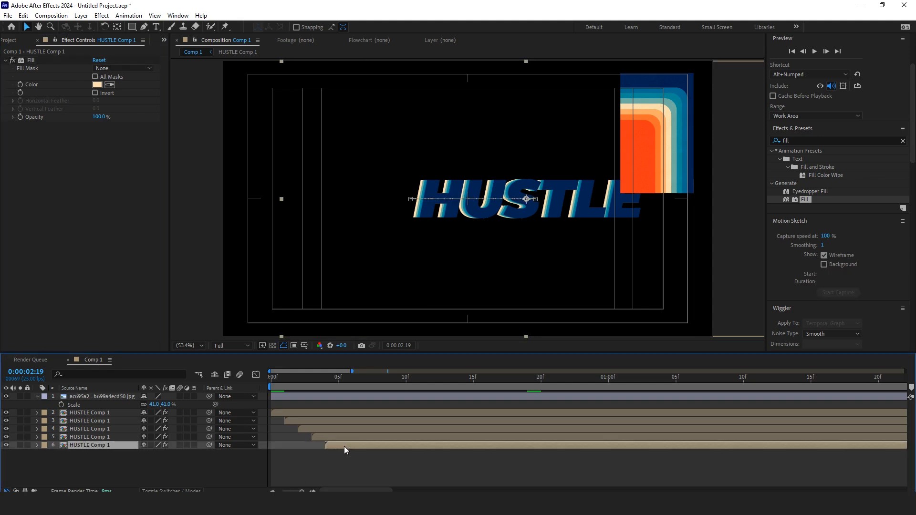
pyautogui.hotkey('ctrl', 'd')
pyautogui.moveTo(338, 456); pyautogui.dragTo(348, 456)
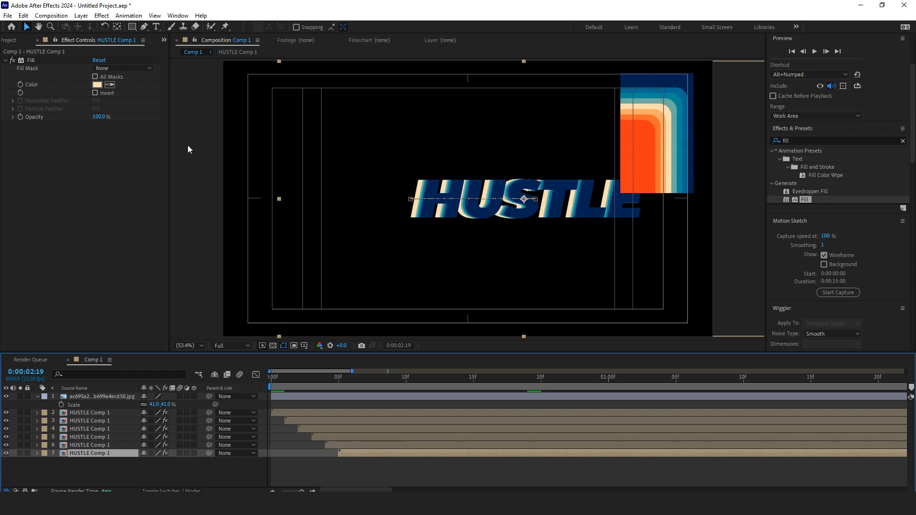
pyautogui.click(111, 85)
pyautogui.click(661, 115)
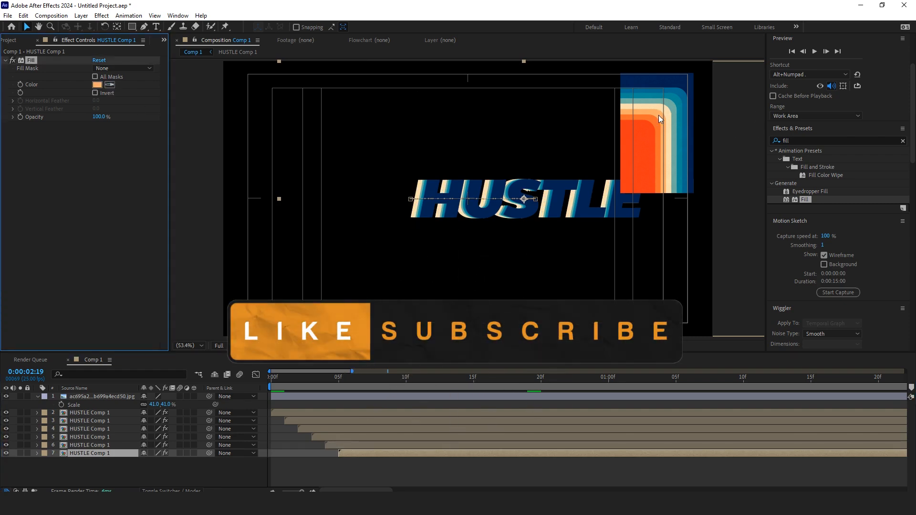
# Duplicate the light orange HUSTLE layer, start the lower copy at frame 6, and fill it with the palette's orange
pyautogui.click(360, 451)
pyautogui.hotkey('ctrl', 'd')
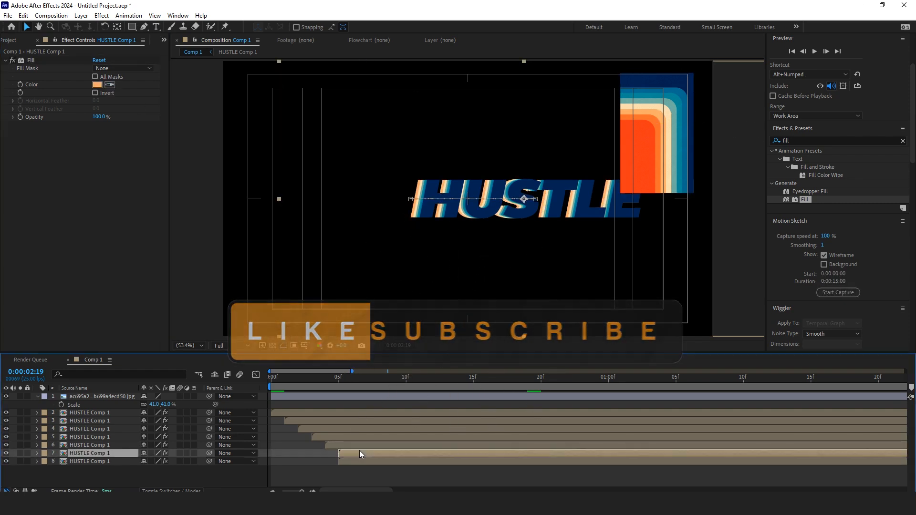
pyautogui.moveTo(354, 461); pyautogui.dragTo(365, 459)
pyautogui.click(111, 85)
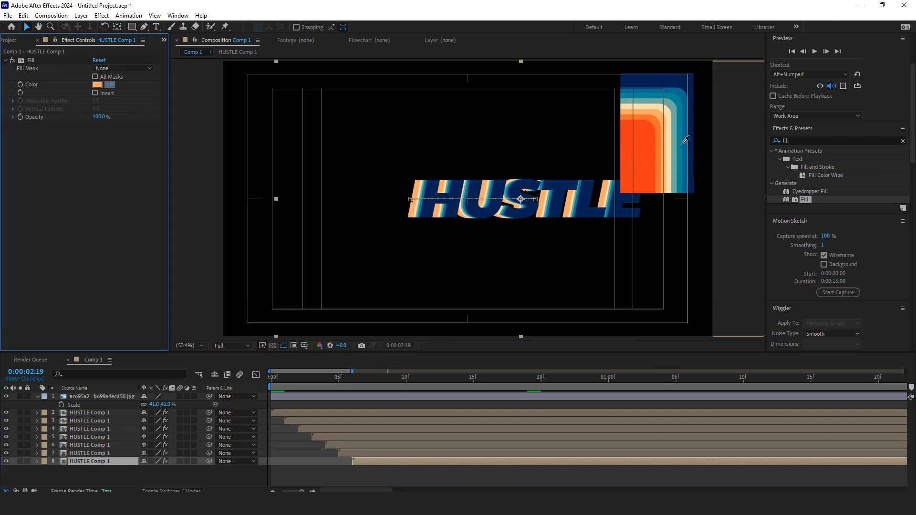
pyautogui.click(655, 115)
# Duplicate the orange HUSTLE layer, start the lower copy at frame 7, and fill it with the palette's red-orange
pyautogui.click(379, 459)
pyautogui.hotkey('ctrl', 'd')
pyautogui.moveTo(364, 469); pyautogui.dragTo(378, 471)
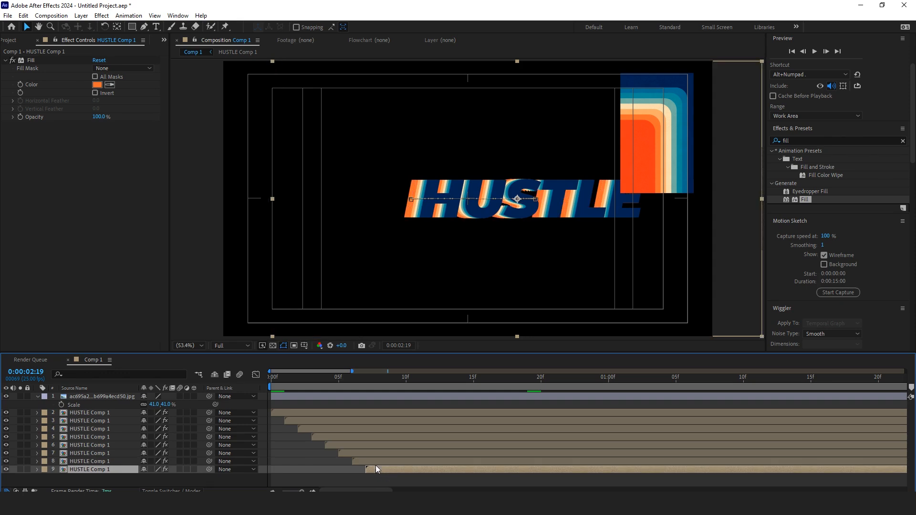
pyautogui.click(111, 85)
pyautogui.click(639, 128)
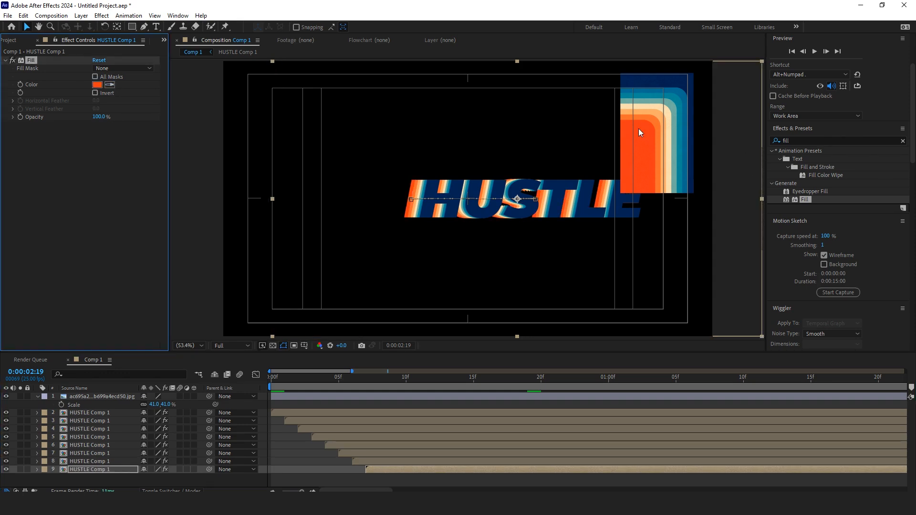
# Delete the colour palette image layer from Comp 1 and preview the animation from the start
pyautogui.click(333, 484)
pyautogui.click(670, 145)
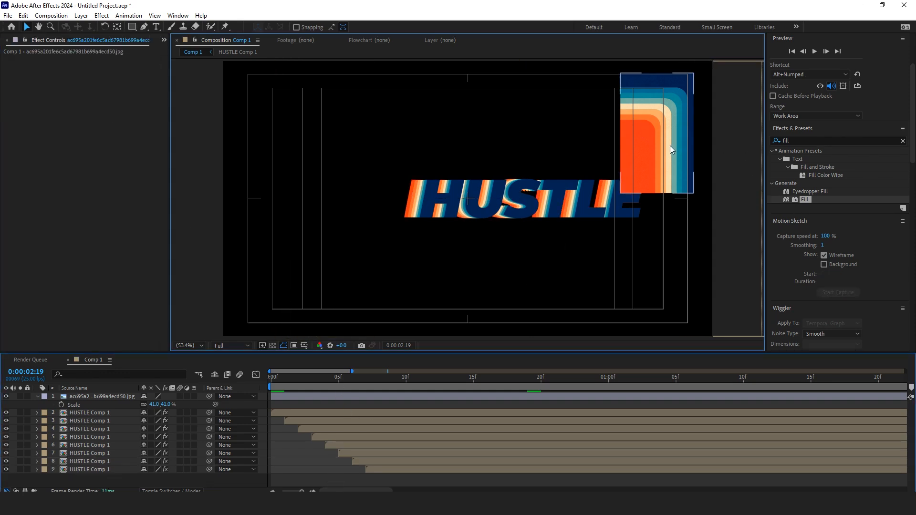
pyautogui.click(112, 396)
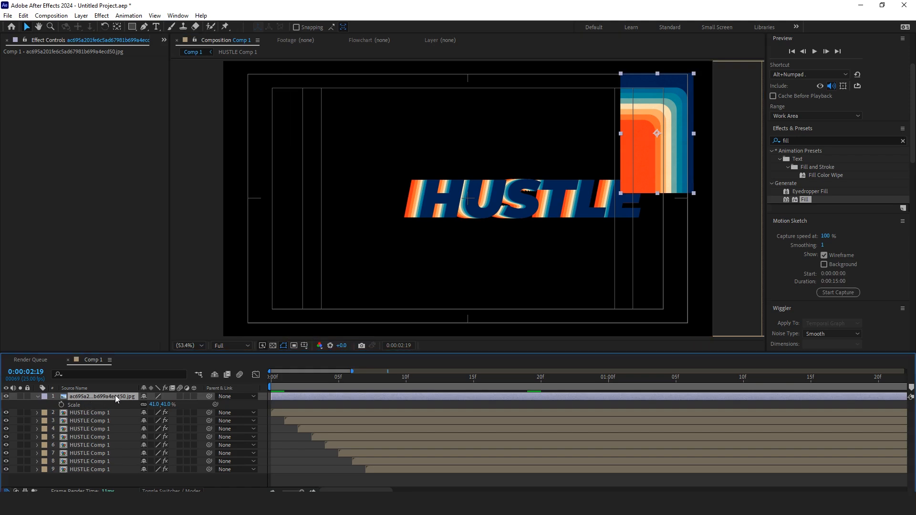
pyautogui.press('Delete')
pyautogui.moveTo(343, 385); pyautogui.dragTo(269, 379)
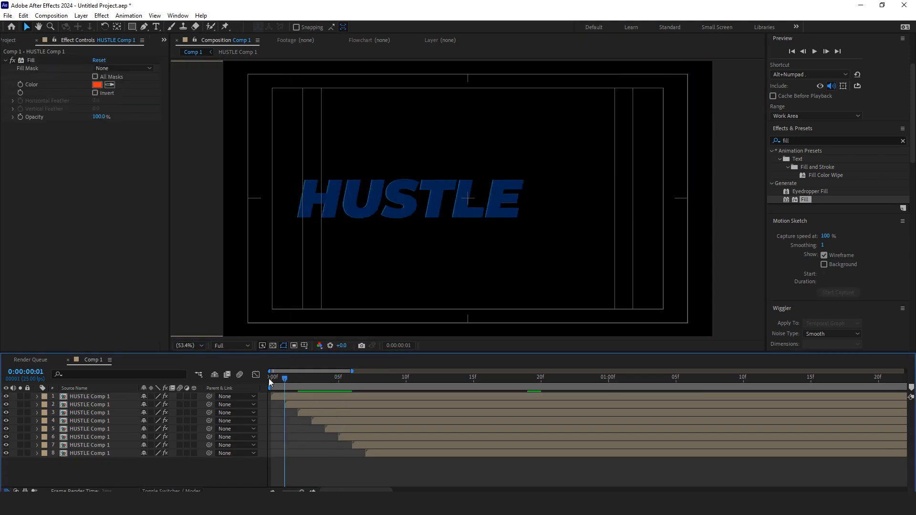
pyautogui.press('space')
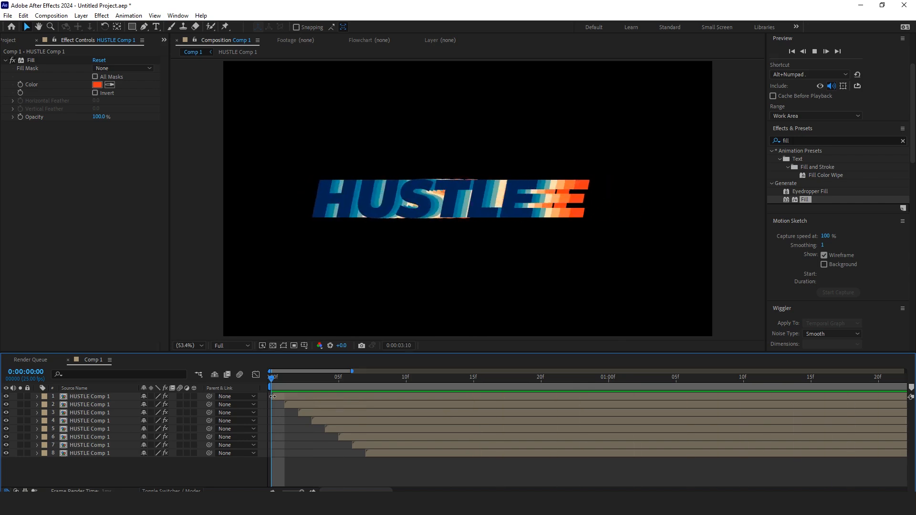
pyautogui.press('space')
# Enable motion blur on all the HUSTLE Comp 1 layers except the topmost navy one
pyautogui.moveTo(290, 382); pyautogui.dragTo(277, 384)
pyautogui.press(';')
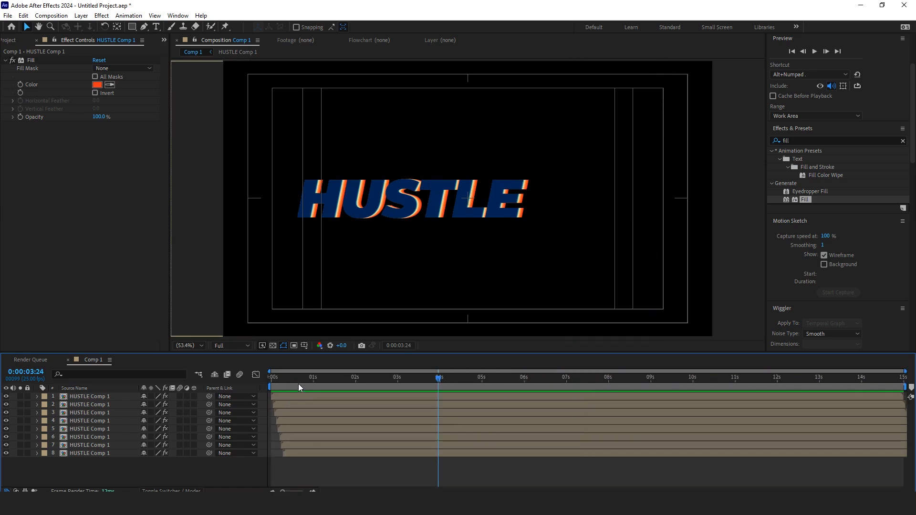
pyautogui.press('Home')
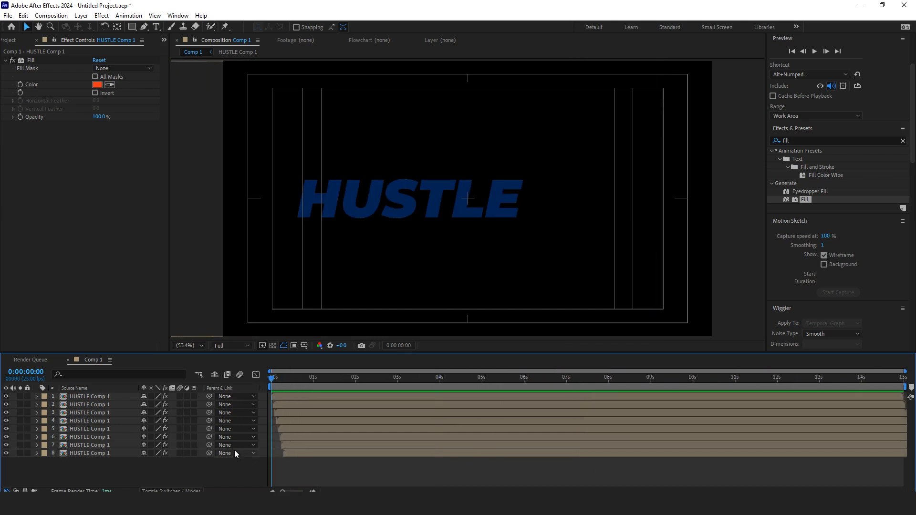
pyautogui.hotkey('ctrl', 'a')
pyautogui.click(180, 397)
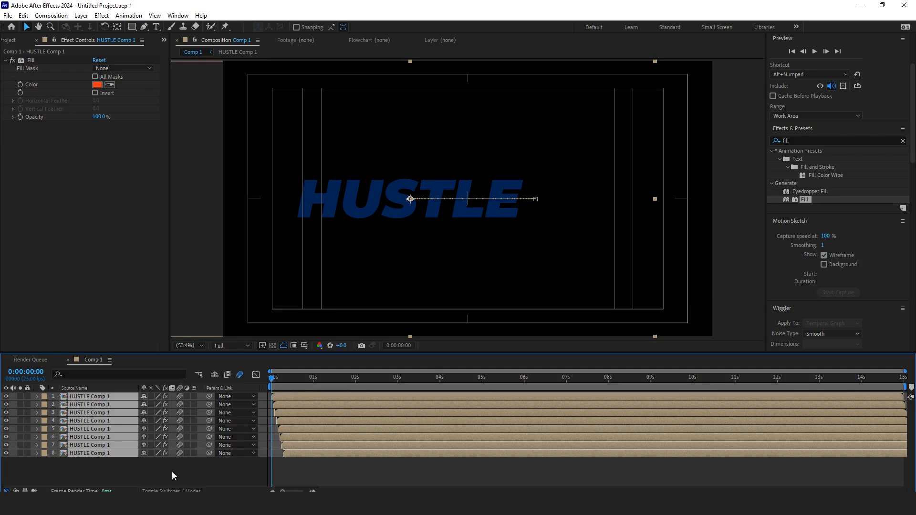
pyautogui.click(172, 472)
pyautogui.click(119, 397)
pyautogui.click(179, 396)
# Preview the motion-blurred text animation from the first frame
pyautogui.press('space')
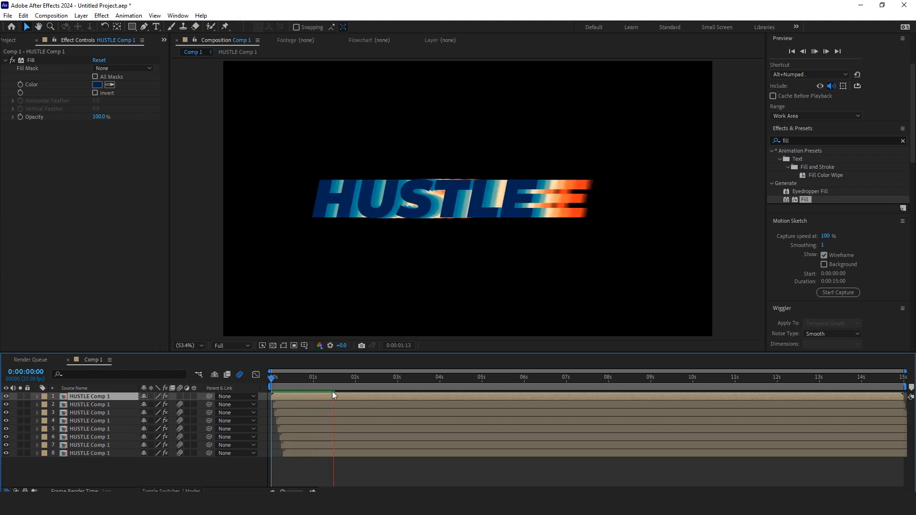
pyautogui.moveTo(339, 380); pyautogui.dragTo(268, 384)
pyautogui.press('space')
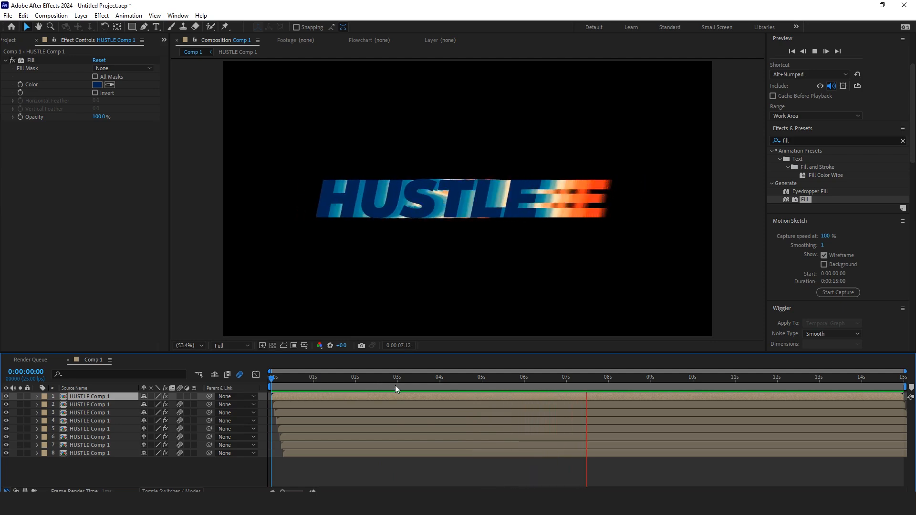
pyautogui.press('space')
# Replace the HUSTLE text inside the nested HUSTLE Comp 1 with GRIND and return to Comp 1
pyautogui.click(344, 381)
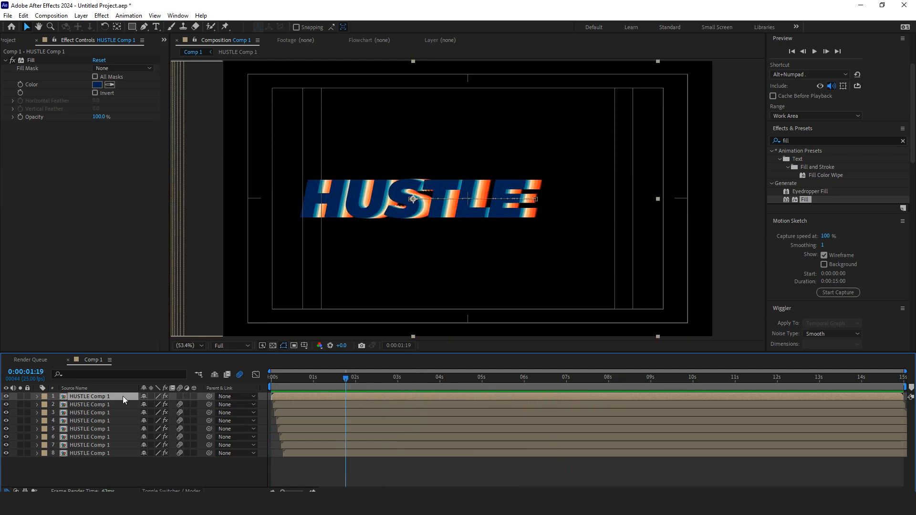
pyautogui.doubleClick(64, 400)
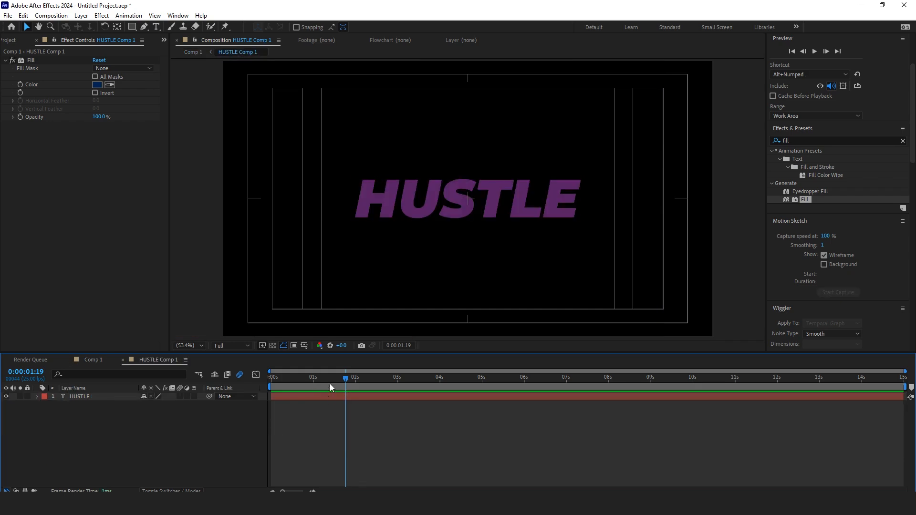
pyautogui.click(331, 397)
pyautogui.hotkey('ctrl', 't')
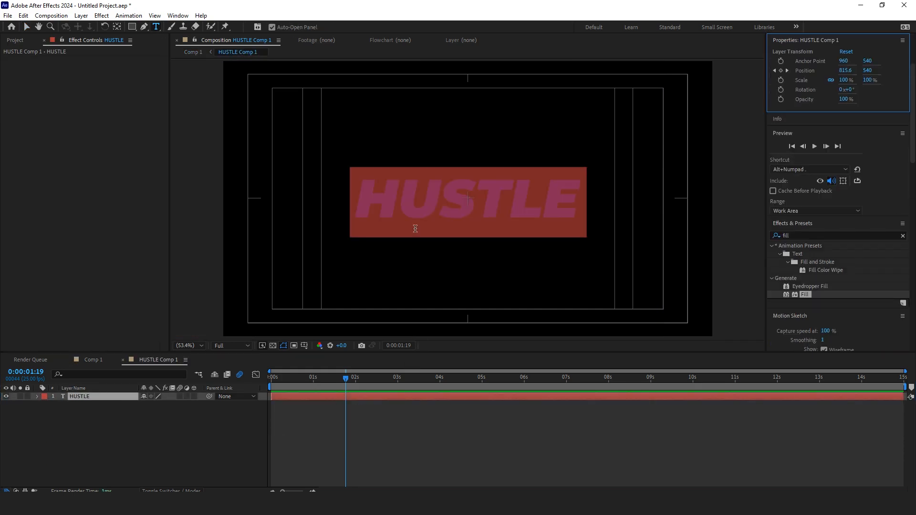
pyautogui.write('GRIND')
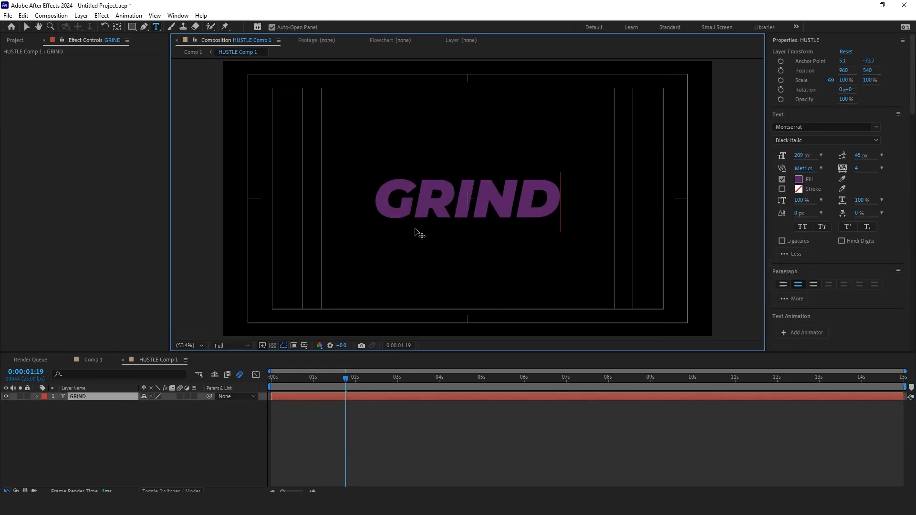
pyautogui.click(25, 27)
pyautogui.click(228, 462)
pyautogui.click(91, 360)
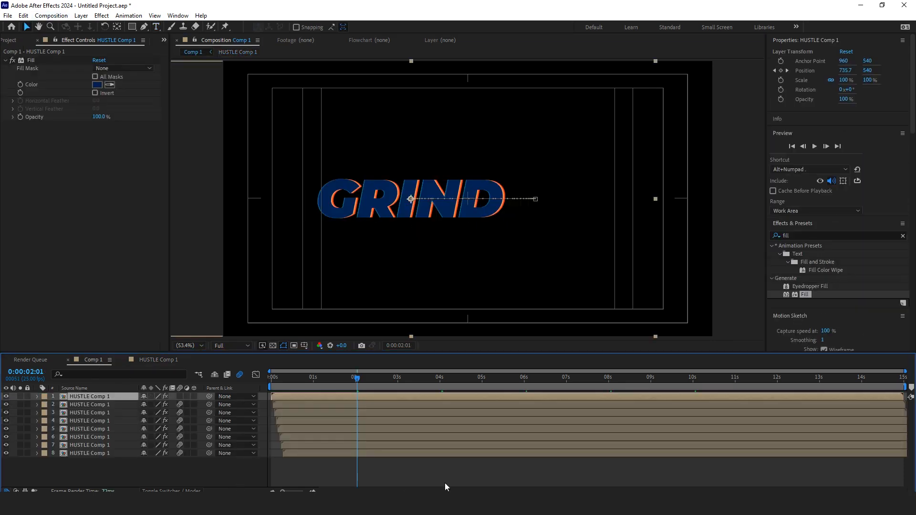
# Preview the GRIND text animation in Comp 1 from the start
pyautogui.moveTo(357, 379); pyautogui.dragTo(269, 382)
pyautogui.press('space')
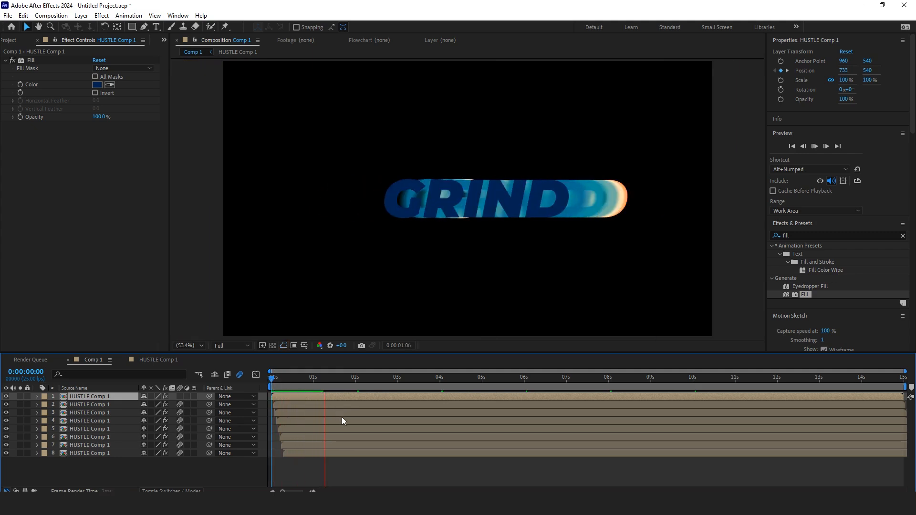
pyautogui.click(308, 381)
# Create a 1920 x 1080 px deep royal blue solid named BG and place it beneath all the text layers
pyautogui.rightClick(201, 470)
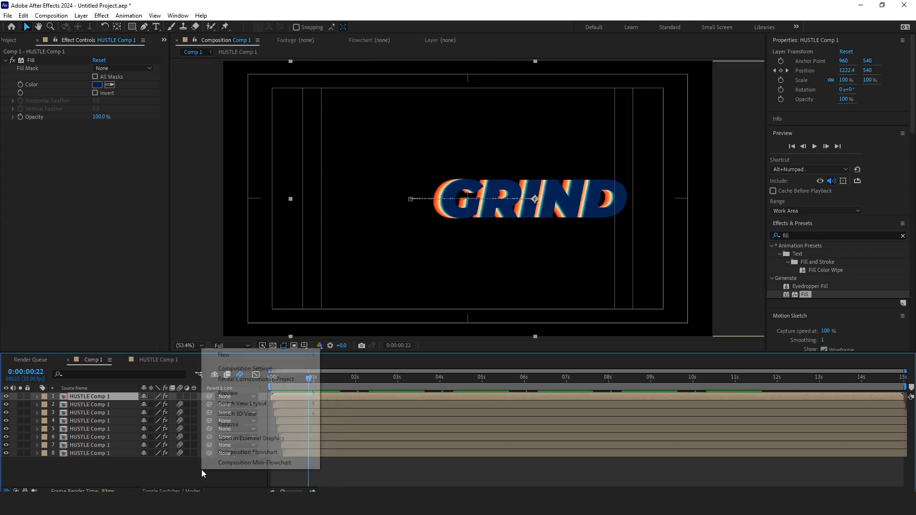
pyautogui.moveTo(296, 359)
pyautogui.click(366, 380)
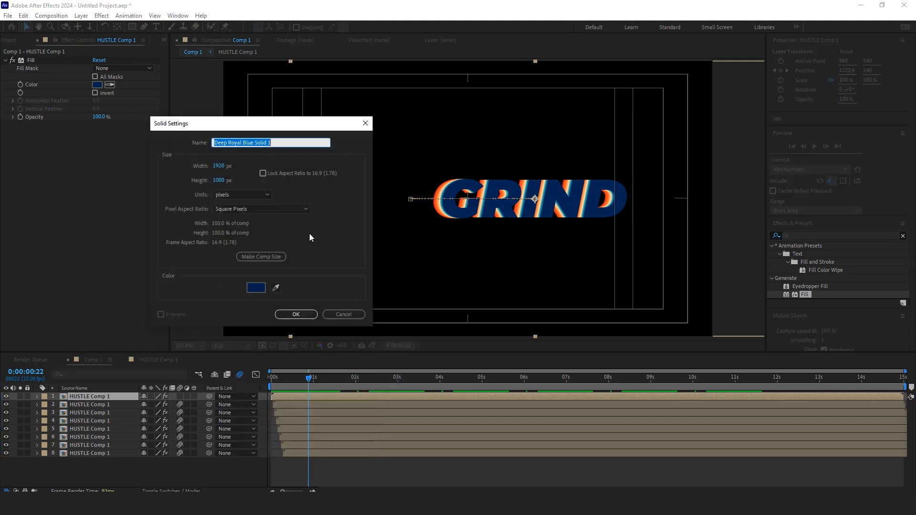
pyautogui.write('BG')
pyautogui.click(305, 314)
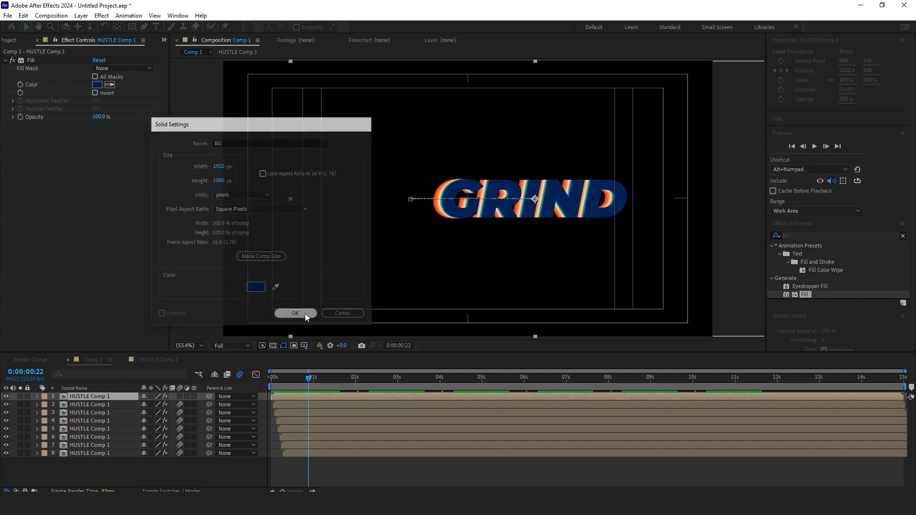
pyautogui.moveTo(110, 397); pyautogui.dragTo(138, 471)
# Preview the text animation against the blue background from the first frame
pyautogui.moveTo(307, 378); pyautogui.dragTo(265, 391)
pyautogui.press('space')
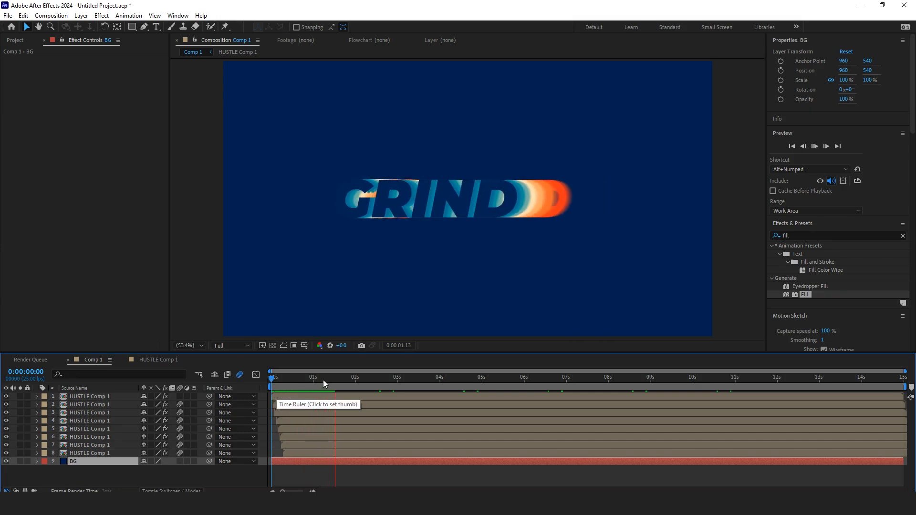
pyautogui.moveTo(323, 380); pyautogui.dragTo(259, 385)
pyautogui.press('space')
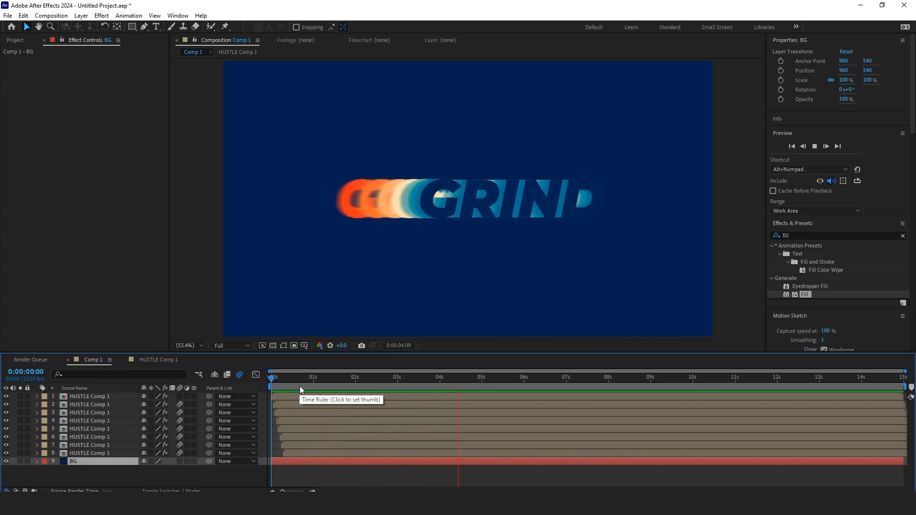
pyautogui.press('space')
# Lock the BG solid layer
pyautogui.click(142, 471)
pyautogui.click(85, 462)
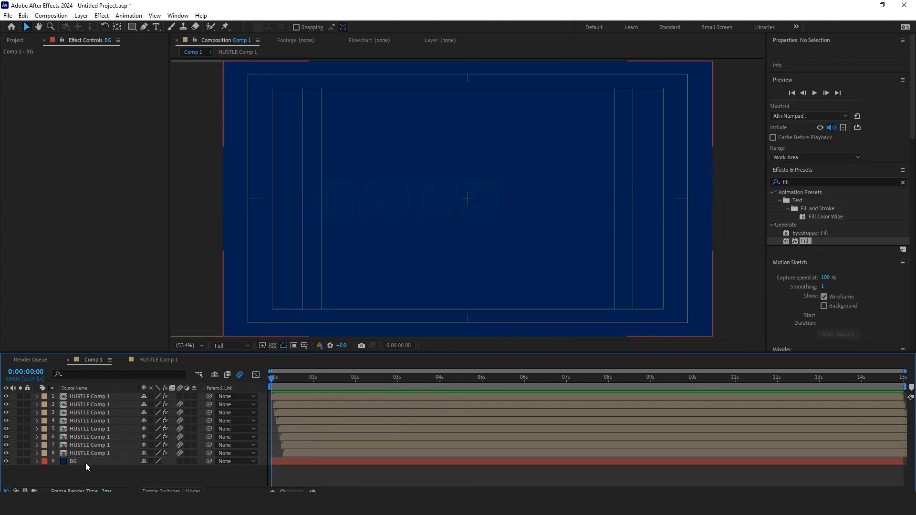
pyautogui.click(28, 461)
# Add a null object, centre its anchor point, and align it to the centre of the composition
pyautogui.rightClick(136, 478)
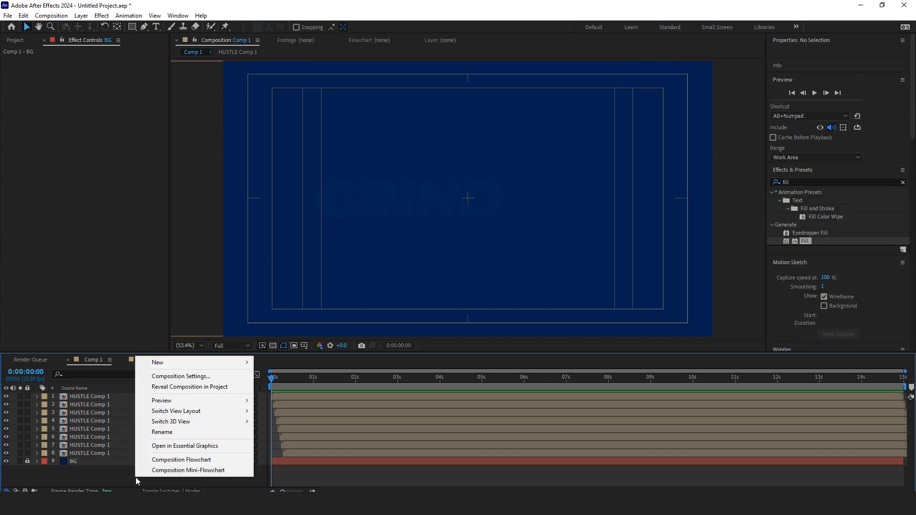
pyautogui.moveTo(245, 365)
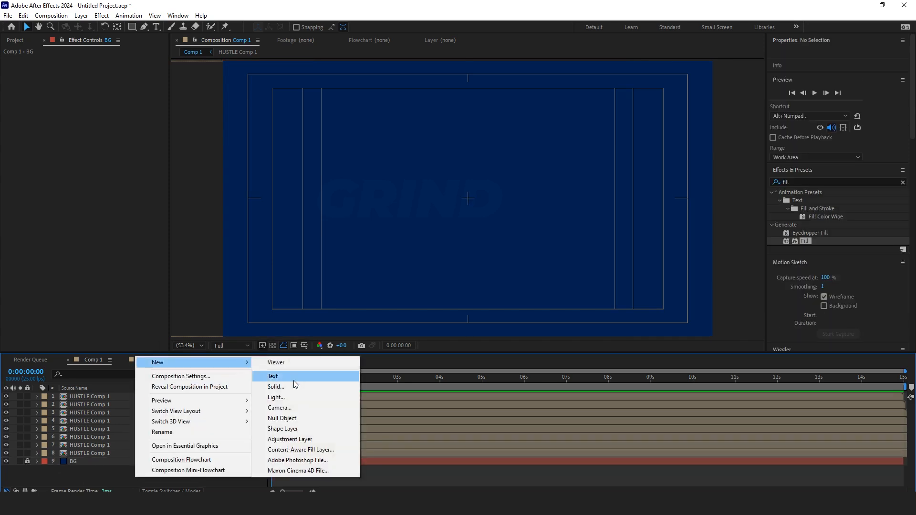
pyautogui.click(300, 418)
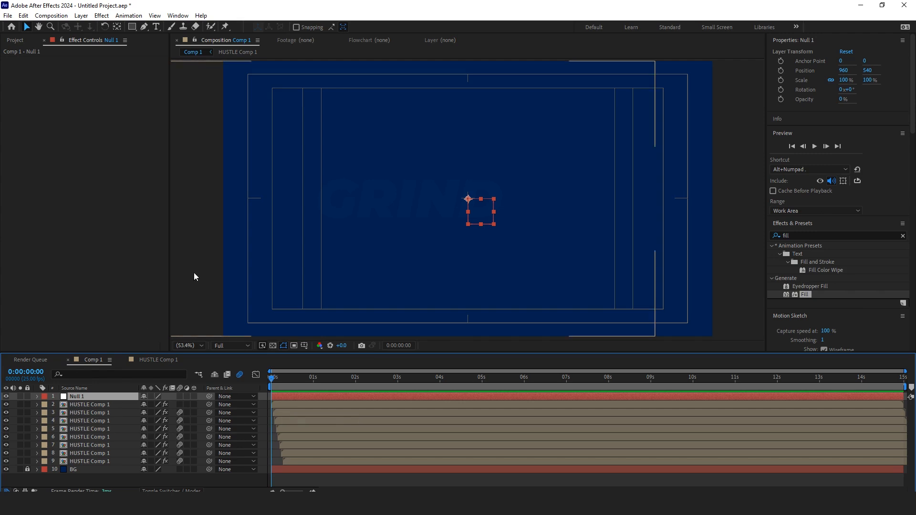
pyautogui.hotkey('ctrl', 'alt', 'Home')
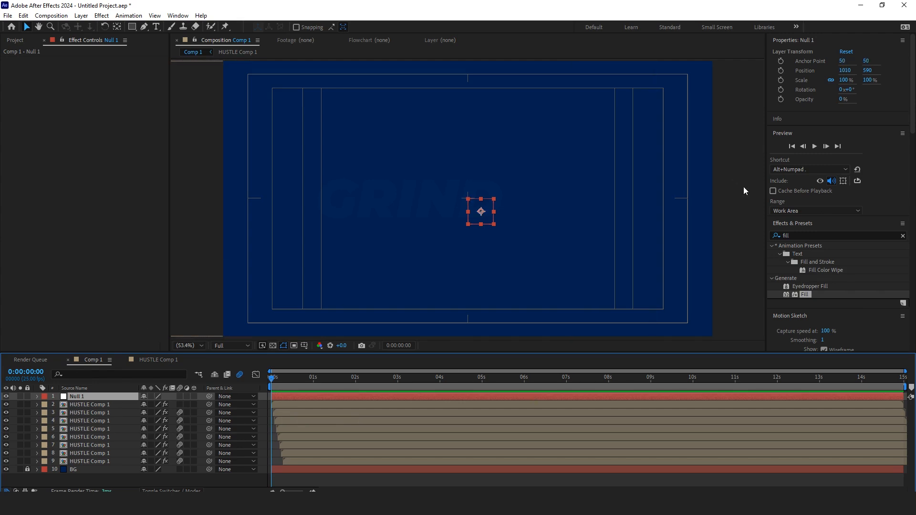
pyautogui.scroll(-10, 902, 157)
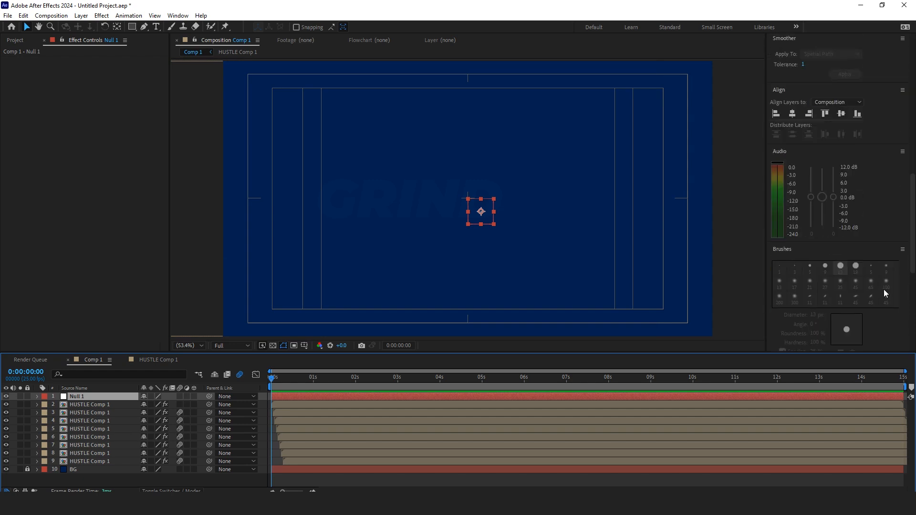
pyautogui.click(841, 115)
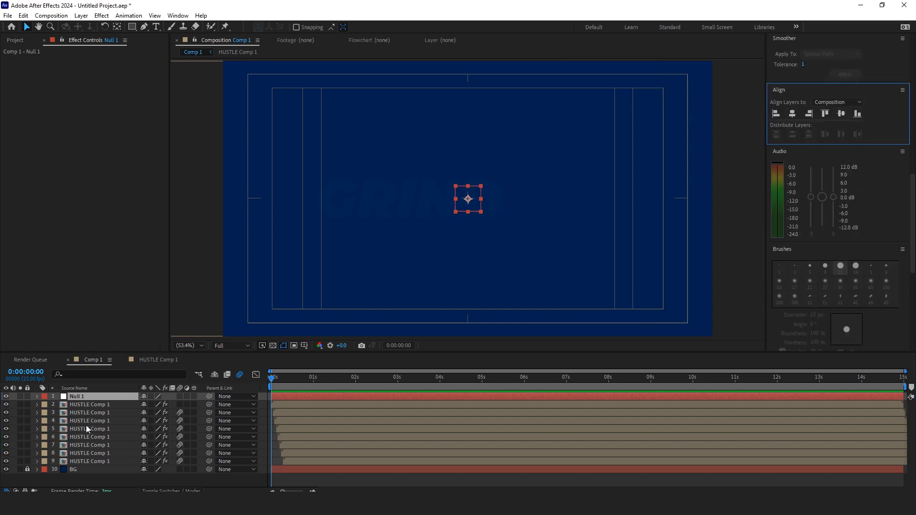
# Parent all eight HUSTLE Comp 1 layers to Null 1
pyautogui.click(116, 405)
pyautogui.keyDown('shift'); pyautogui.click(120, 462); pyautogui.keyUp('shift')
pyautogui.moveTo(209, 404); pyautogui.dragTo(90, 396)
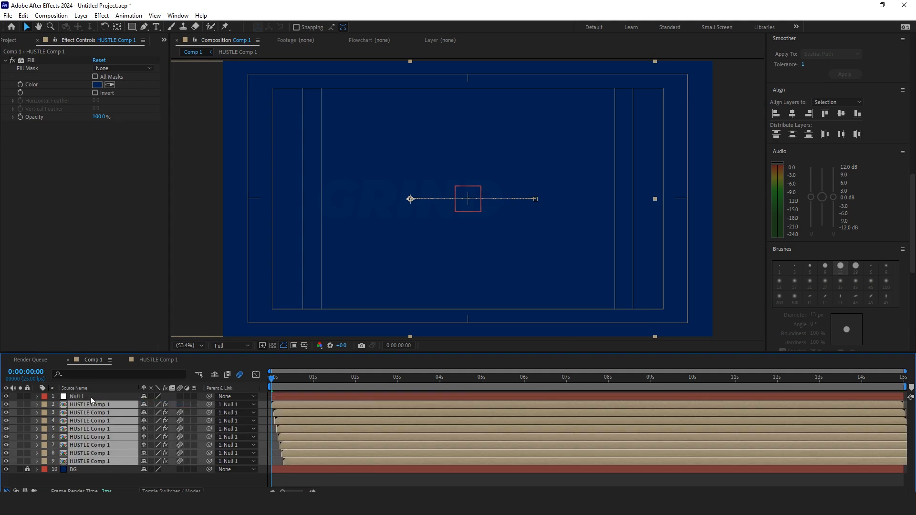
# Scale Null 1 to 119% and preview the enlarged text animation from the start
pyautogui.click(90, 397)
pyautogui.moveTo(270, 386); pyautogui.dragTo(294, 387)
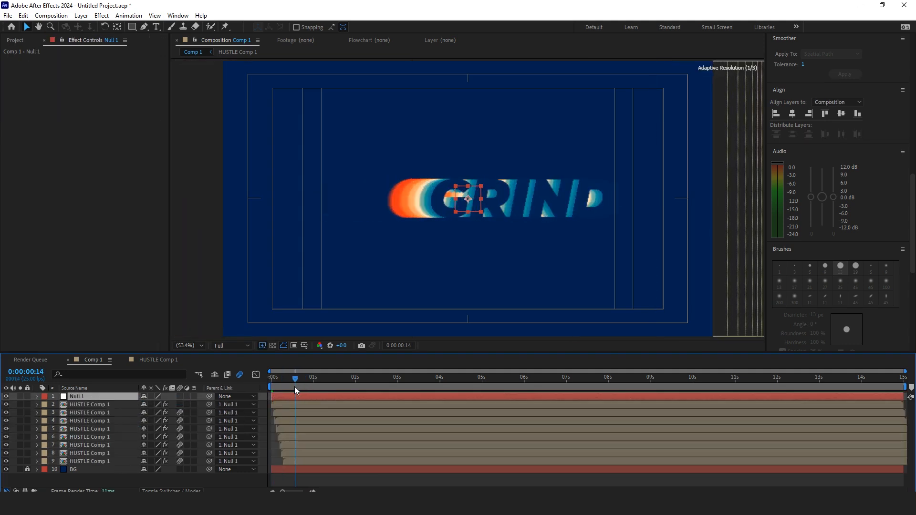
pyautogui.press('s')
pyautogui.moveTo(154, 405); pyautogui.dragTo(168, 406)
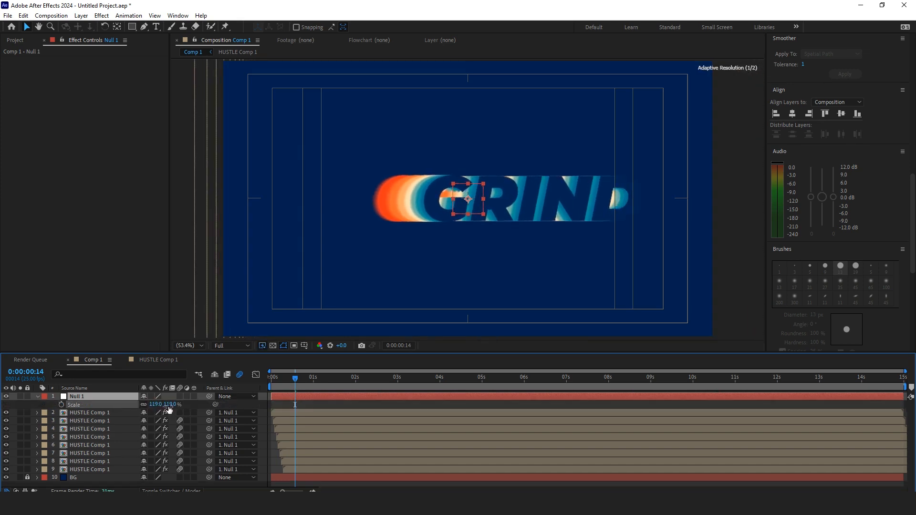
pyautogui.moveTo(299, 380); pyautogui.dragTo(262, 387)
pyautogui.press('space')
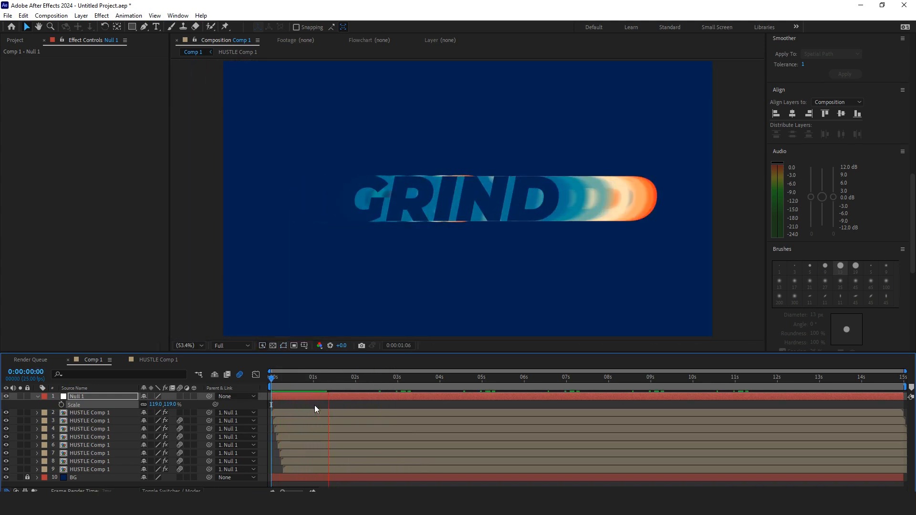
# Stop the preview and add an adjustment layer above Null 1 in Comp 1
pyautogui.press('space')
pyautogui.moveTo(307, 379); pyautogui.dragTo(290, 381)
pyautogui.rightClick(190, 485)
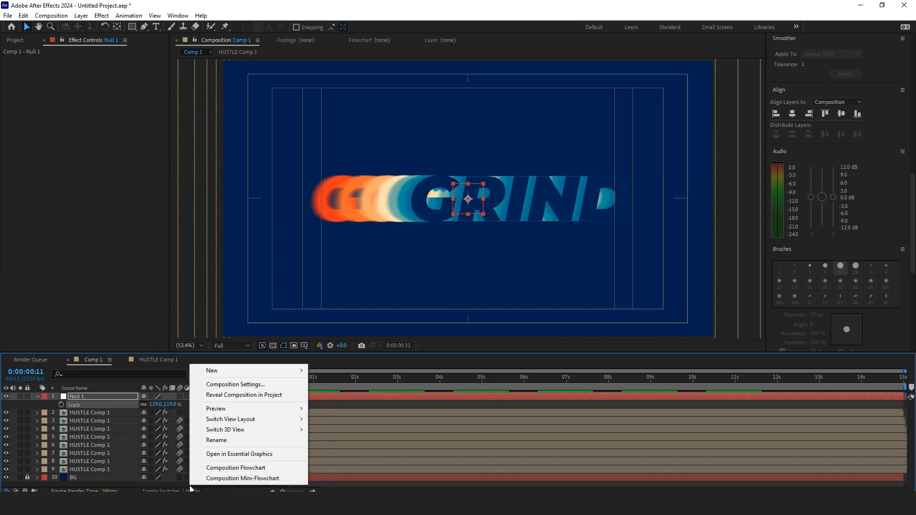
pyautogui.moveTo(286, 371)
pyautogui.click(356, 448)
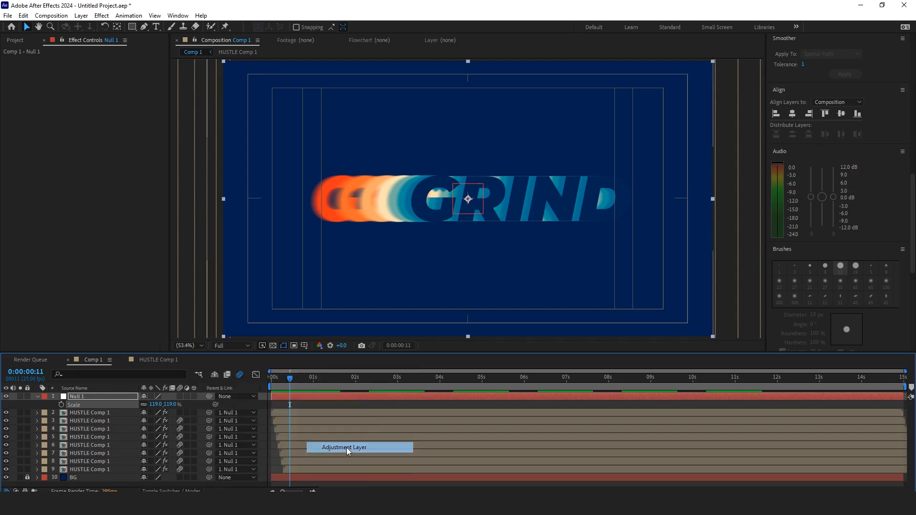
# Search the effects for Glow and apply it to Adjustment Layer 1, undoing its application to Null 1
pyautogui.click(102, 404)
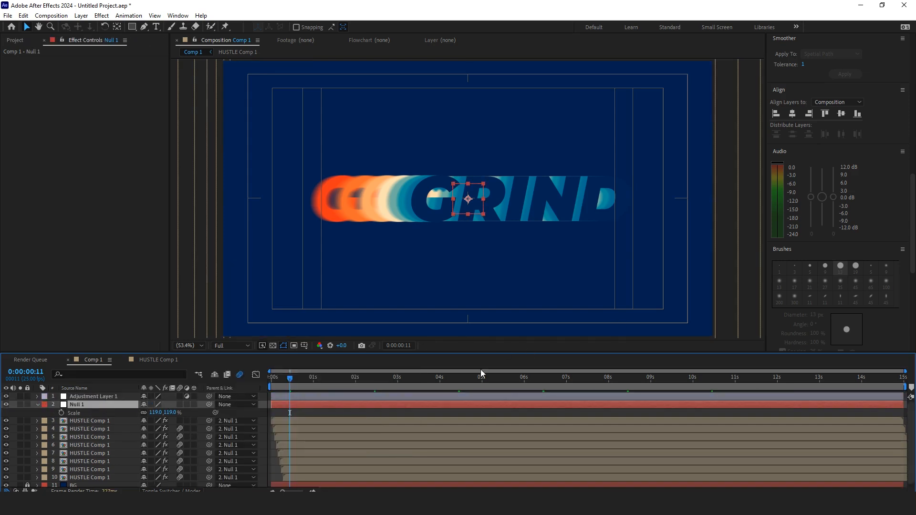
pyautogui.scroll(10, 884, 271)
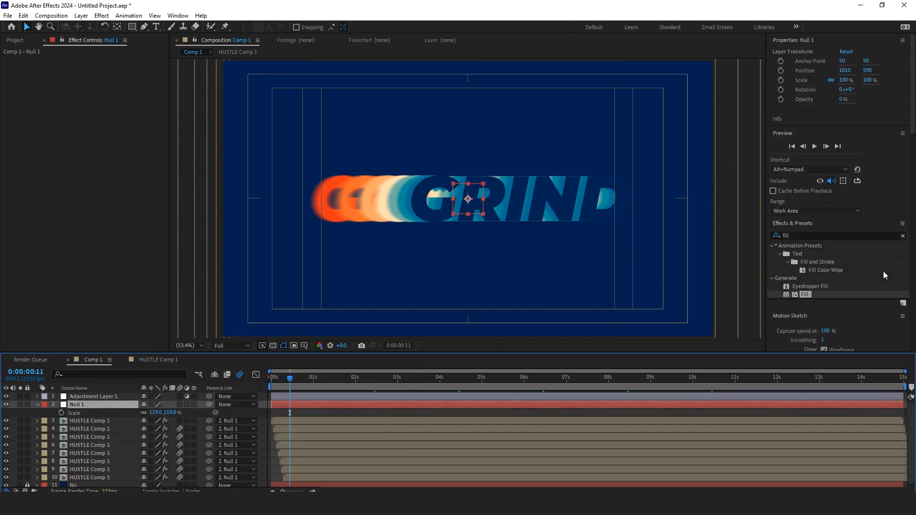
pyautogui.click(778, 234)
pyautogui.write('g')
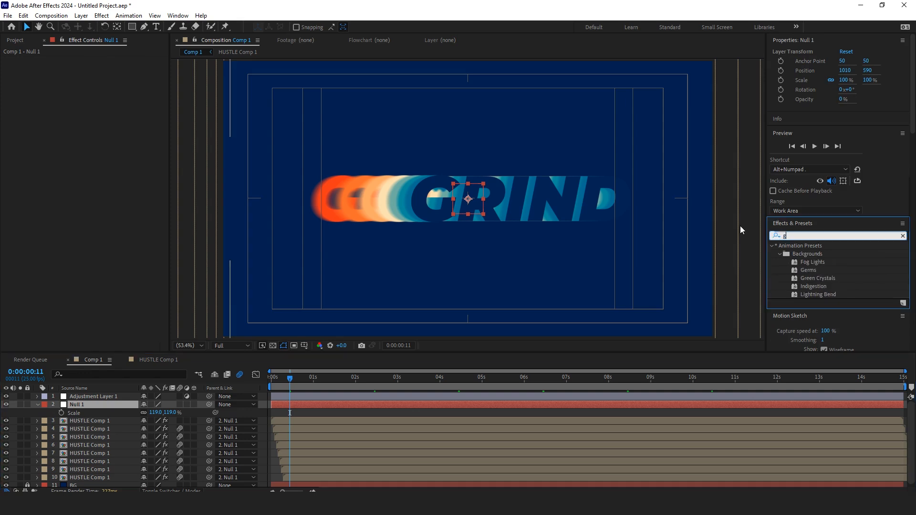
pyautogui.write('low')
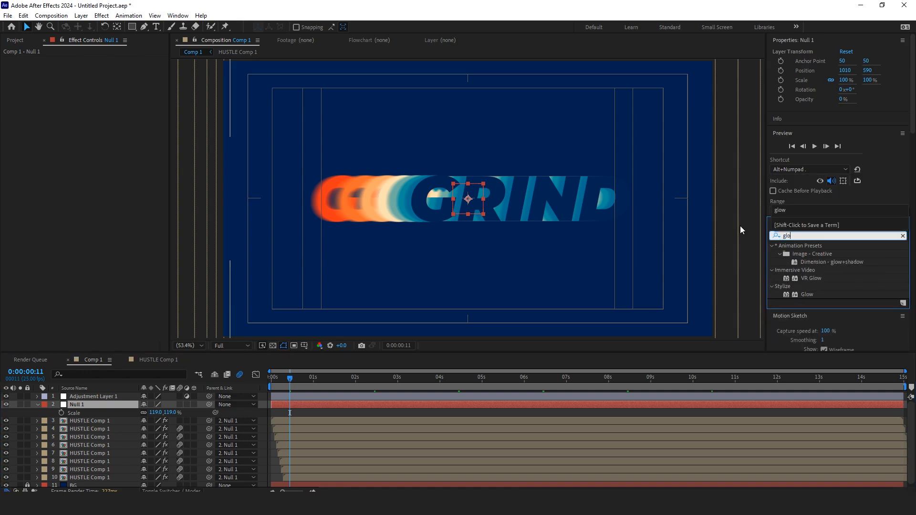
pyautogui.doubleClick(809, 295)
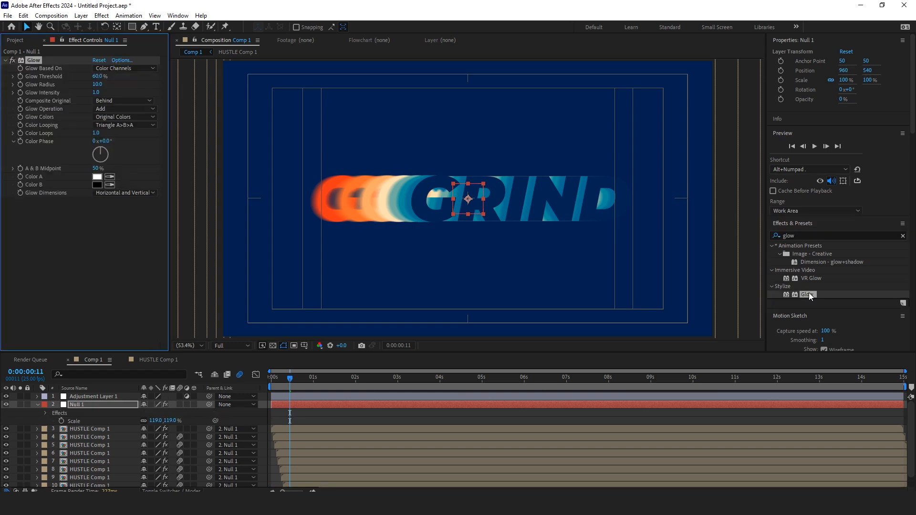
pyautogui.hotkey('ctrl', 'z')
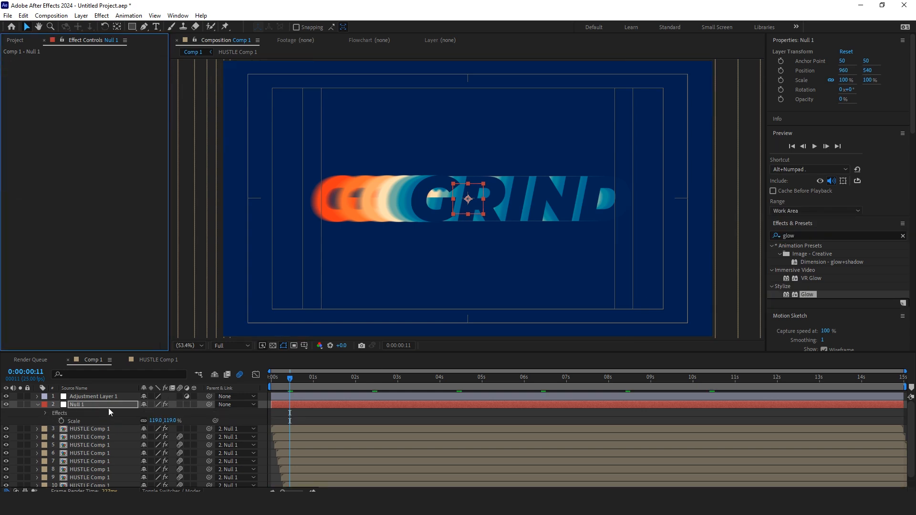
pyautogui.click(117, 397)
pyautogui.doubleClick(809, 294)
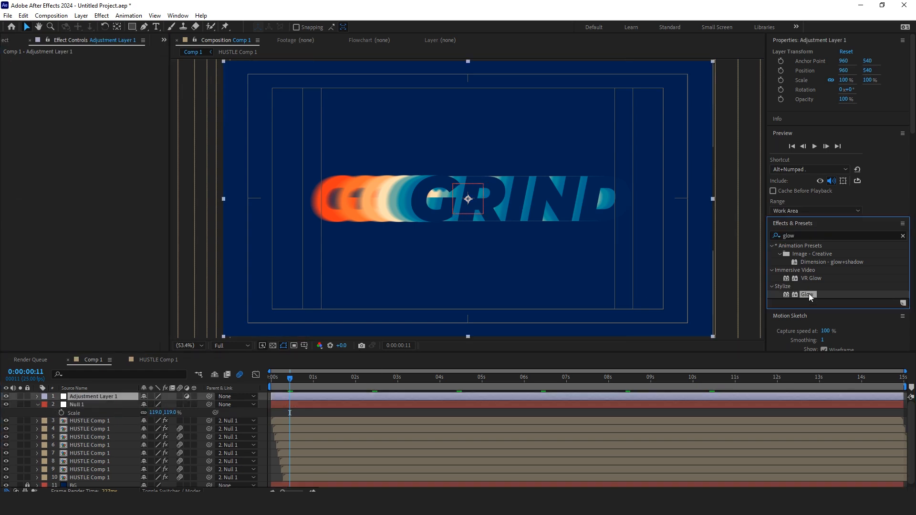
# Set the adjustment layer's Glow radius to 4, intensity to 0.5 and threshold to 59.2%
pyautogui.moveTo(292, 378)
pyautogui.mouseDown()
pyautogui.moveTo(310, 378)
pyautogui.moveTo(278, 384)
pyautogui.mouseUp()
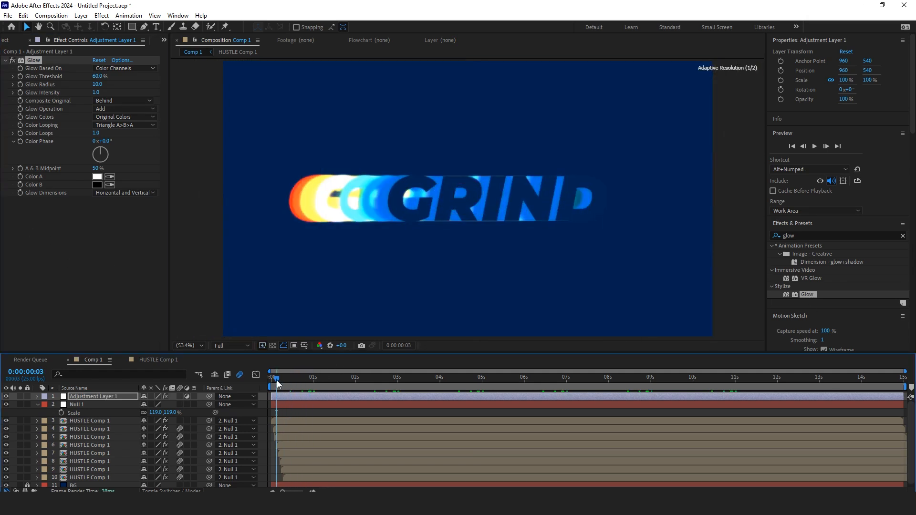
pyautogui.press('space')
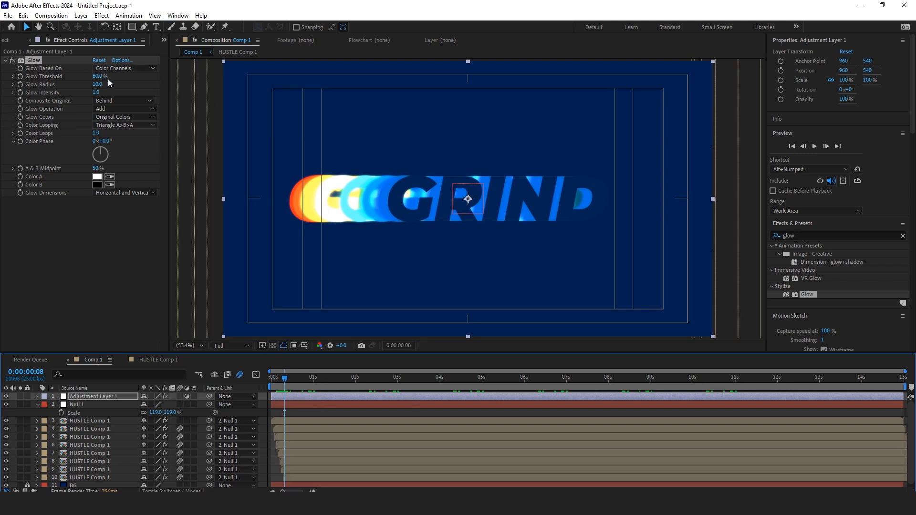
pyautogui.moveTo(97, 84); pyautogui.dragTo(90, 87)
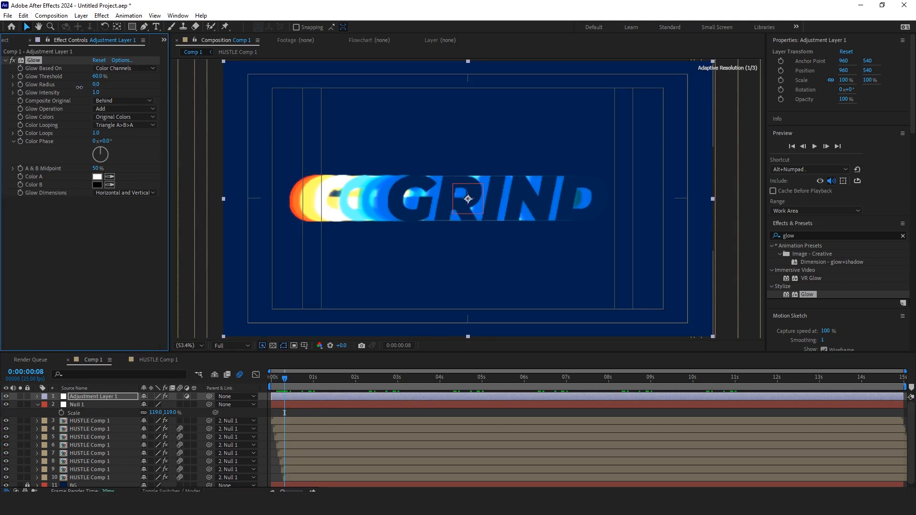
pyautogui.moveTo(93, 97); pyautogui.dragTo(86, 97)
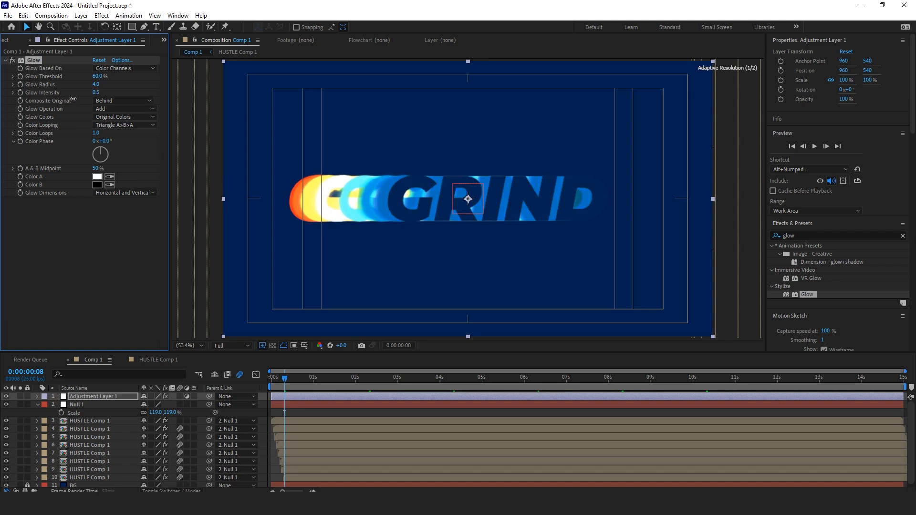
pyautogui.moveTo(97, 76)
pyautogui.mouseDown()
pyautogui.moveTo(89, 77)
pyautogui.moveTo(104, 83)
pyautogui.mouseUp()
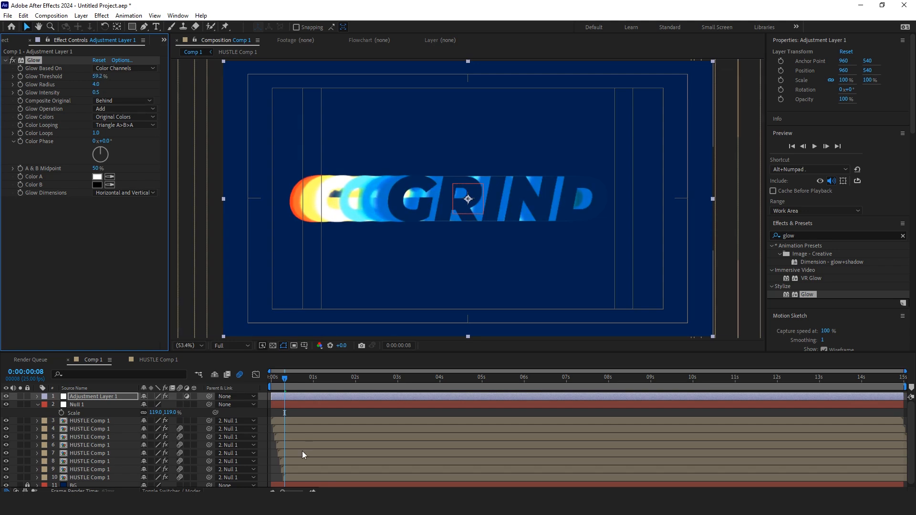
# Preview the glowing GRIND animation from the start
pyautogui.moveTo(281, 385); pyautogui.dragTo(273, 386)
pyautogui.press('space')
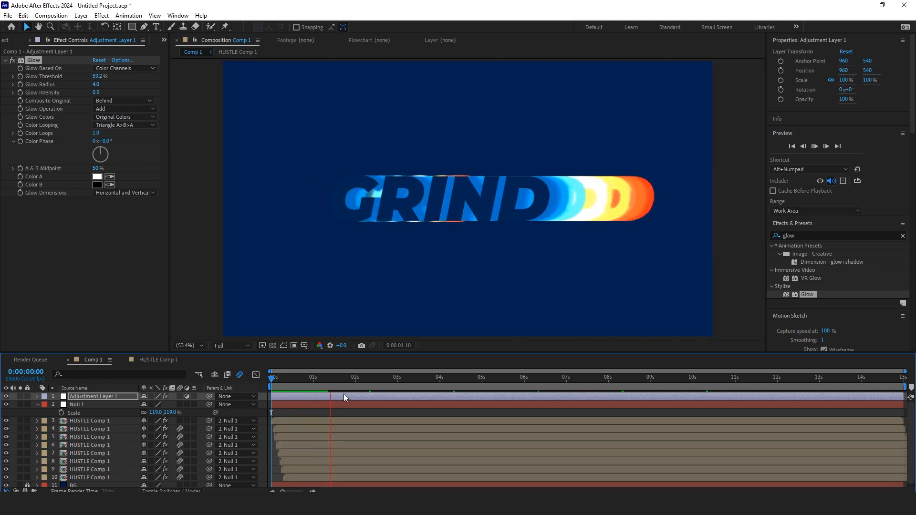
pyautogui.press('space')
pyautogui.press('space')
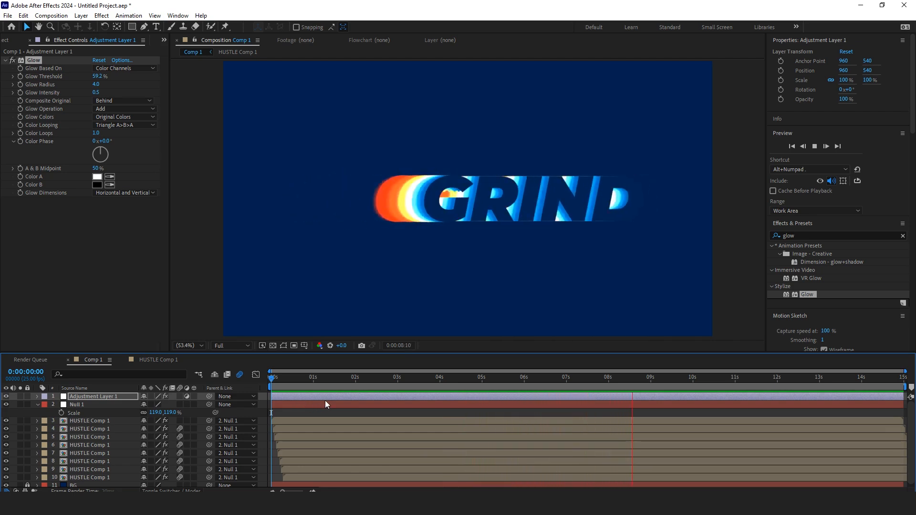
pyautogui.press('space')
pyautogui.click(383, 381)
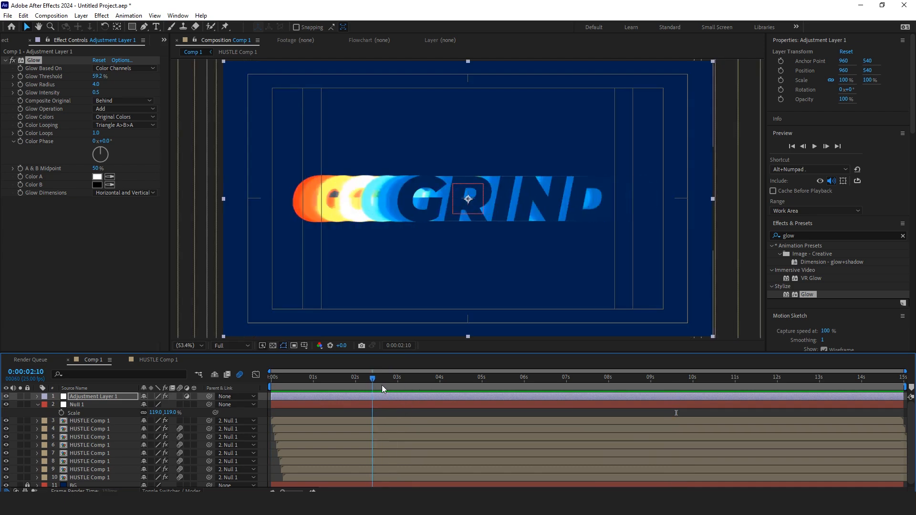
# Search the effects for CC Lens and apply it to Adjustment Layer 1
pyautogui.click(41, 405)
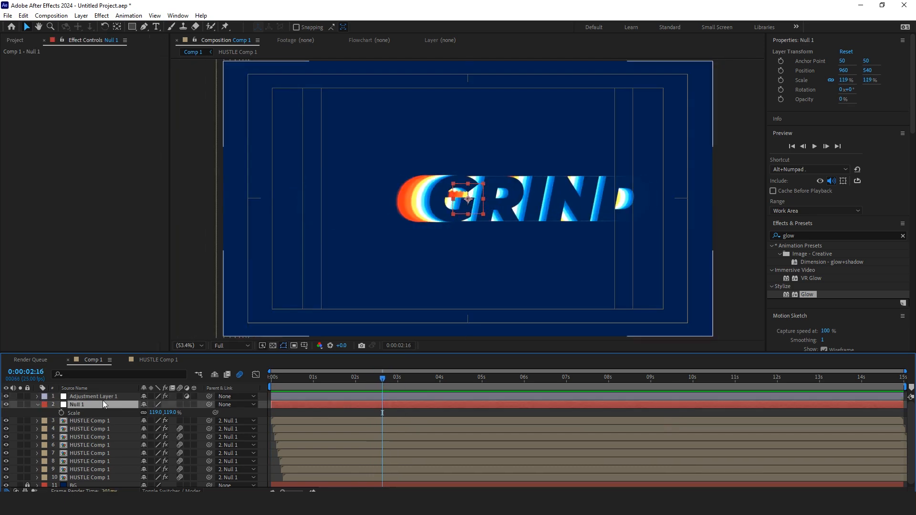
pyautogui.click(104, 397)
pyautogui.click(805, 236)
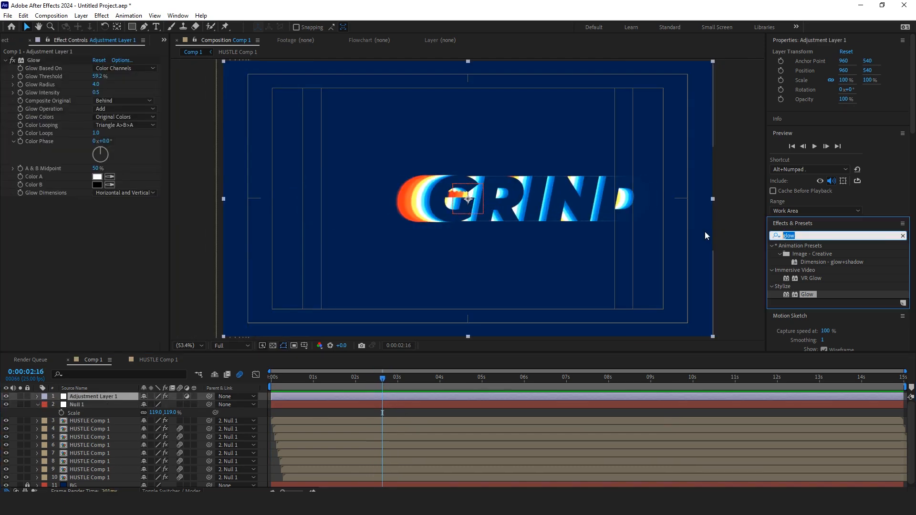
pyautogui.write('CC')
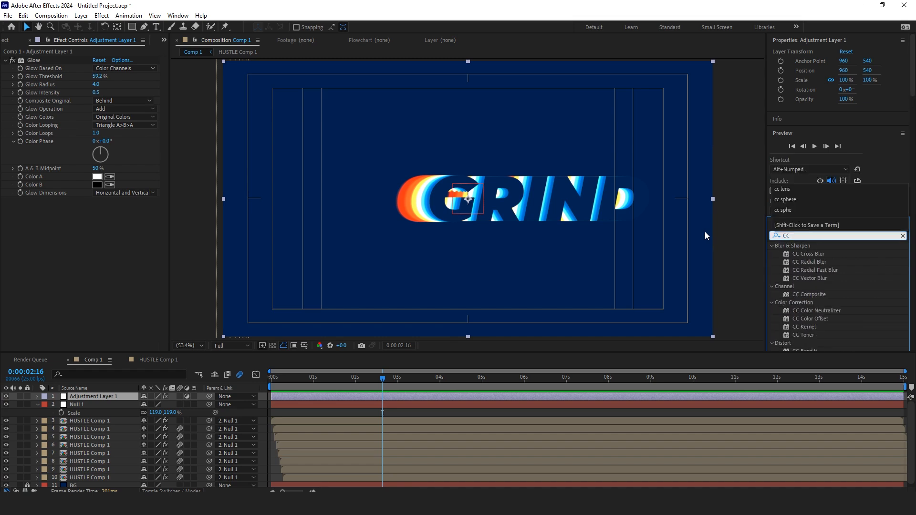
pyautogui.write(' lens')
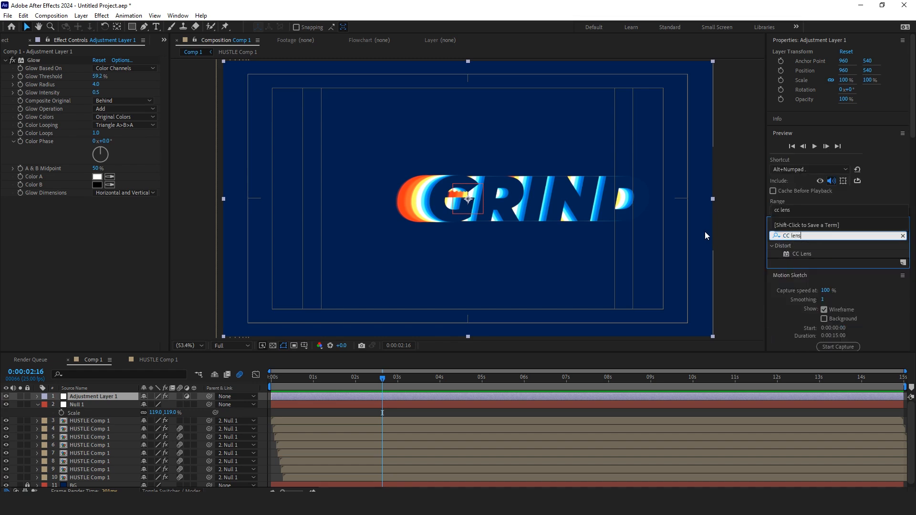
pyautogui.click(802, 253)
pyautogui.doubleClick(808, 256)
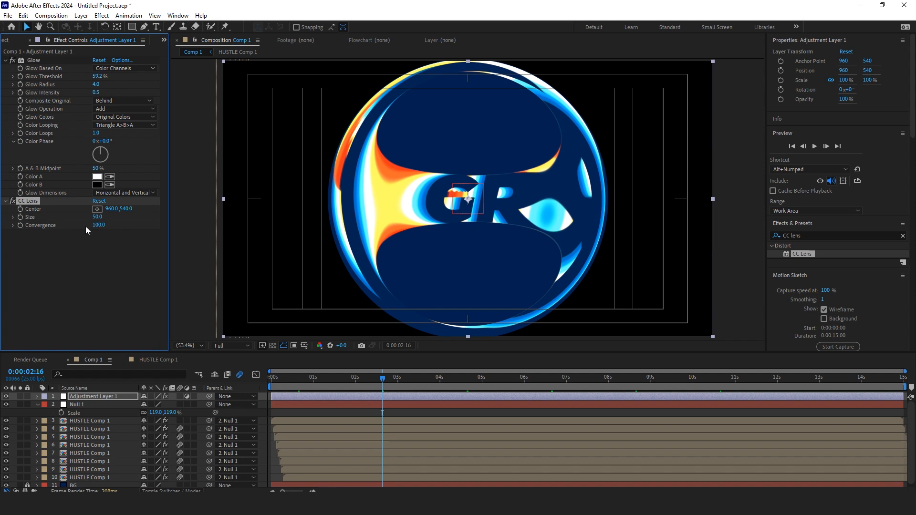
# Set the CC Lens size to 119 and its convergence to 89, keeping its centre at 960, 540
pyautogui.moveTo(114, 224); pyautogui.dragTo(133, 227)
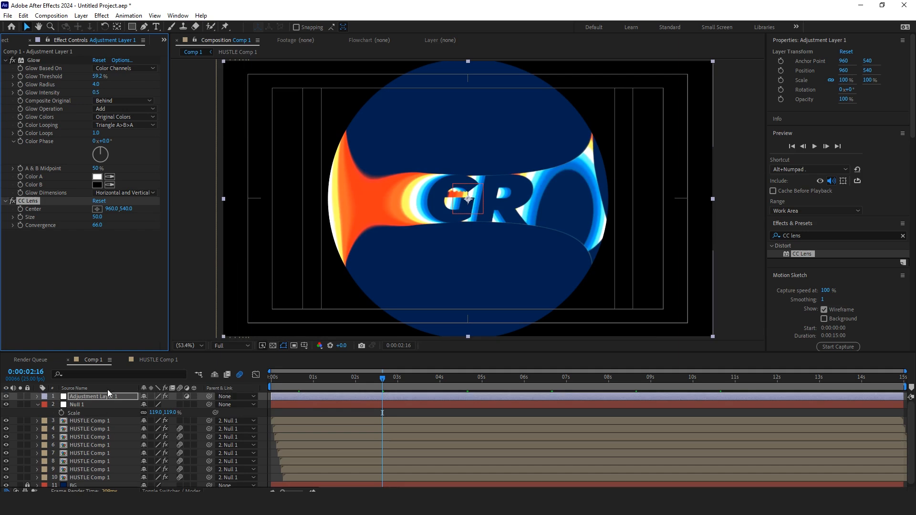
pyautogui.click(125, 397)
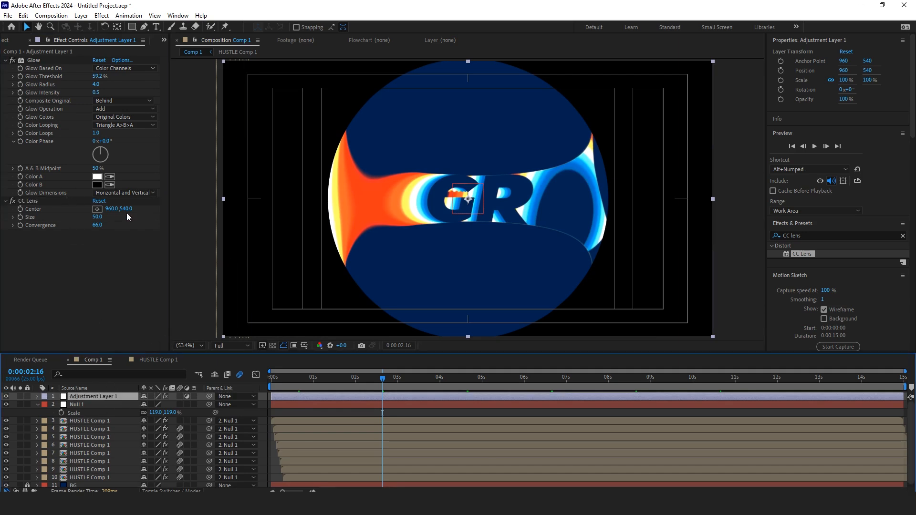
pyautogui.moveTo(111, 210); pyautogui.dragTo(134, 221)
pyautogui.hotkey('ctrl', 'z')
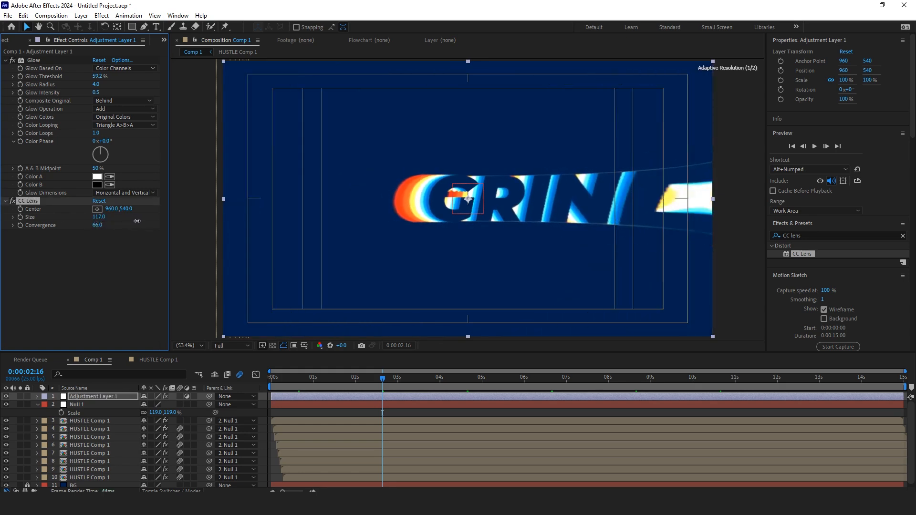
pyautogui.moveTo(320, 385); pyautogui.dragTo(284, 388)
pyautogui.moveTo(95, 225); pyautogui.dragTo(114, 229)
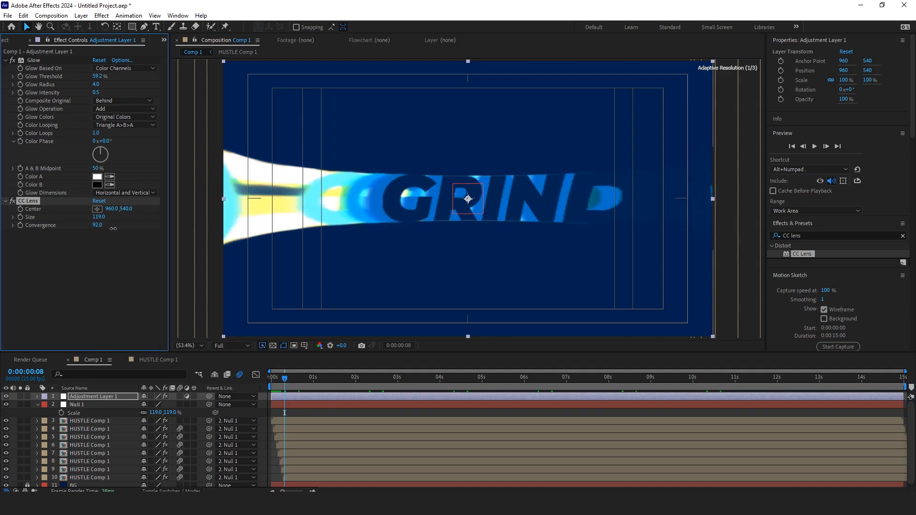
# Preview the lens-distorted GRIND animation from the start and again from about 12 frames in
pyautogui.press('space')
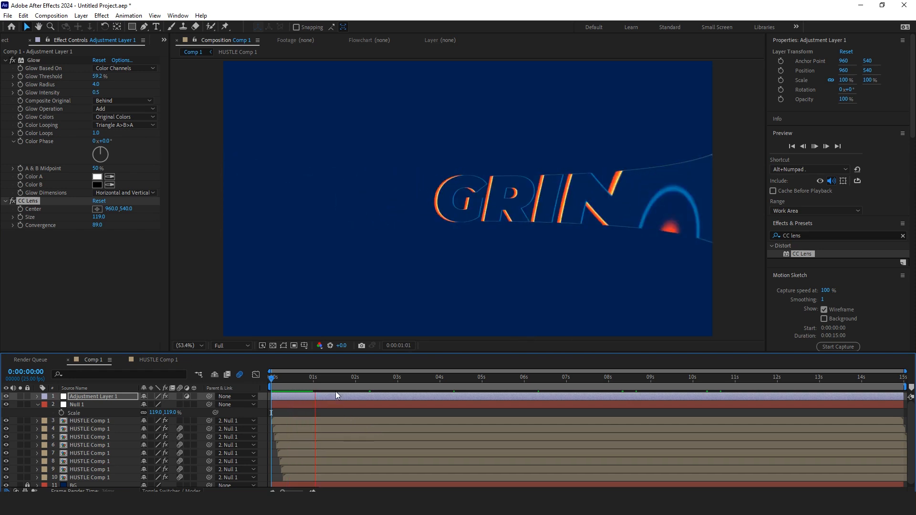
pyautogui.press('space')
pyautogui.press('space')
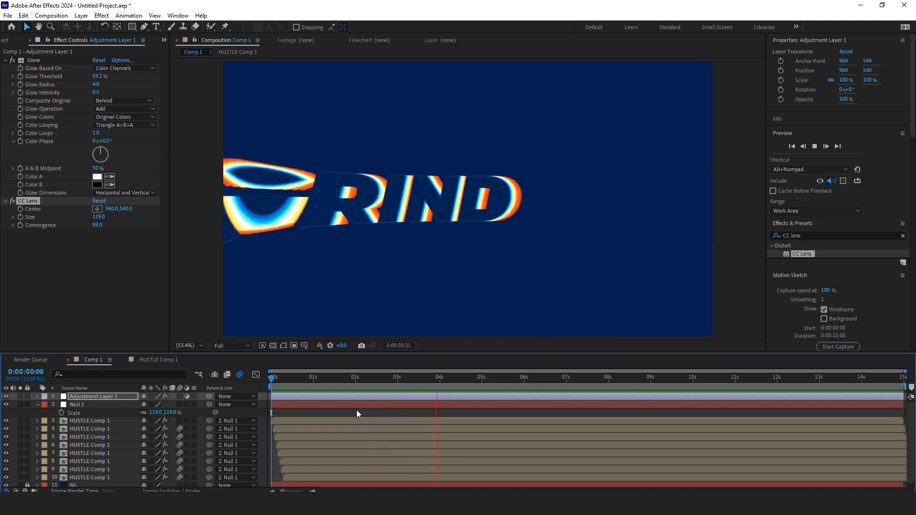
pyautogui.click(291, 379)
pyautogui.press('space')
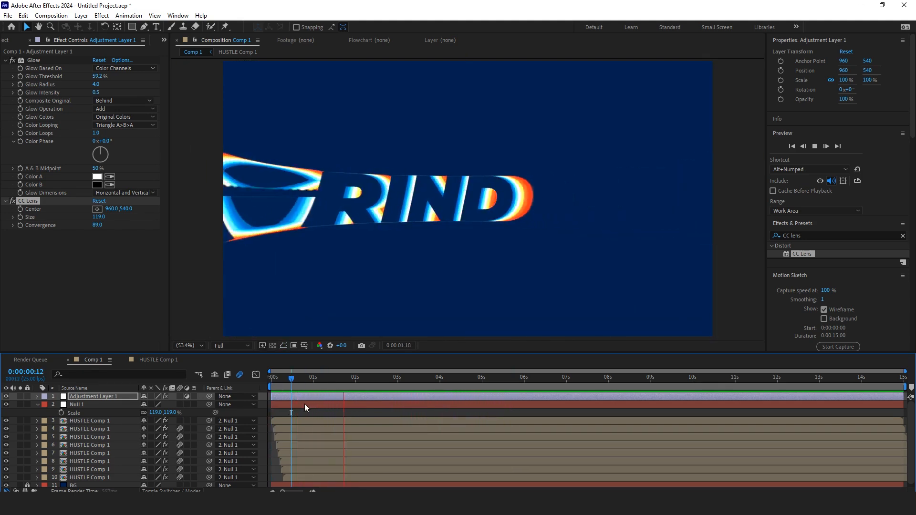
pyautogui.moveTo(332, 377)
pyautogui.mouseDown()
pyautogui.moveTo(311, 377)
pyautogui.moveTo(326, 380)
pyautogui.mouseUp()
# Open the nested HUSTLE Comp 1 and replace the GRIND text with FIRE
pyautogui.doubleClick(316, 421)
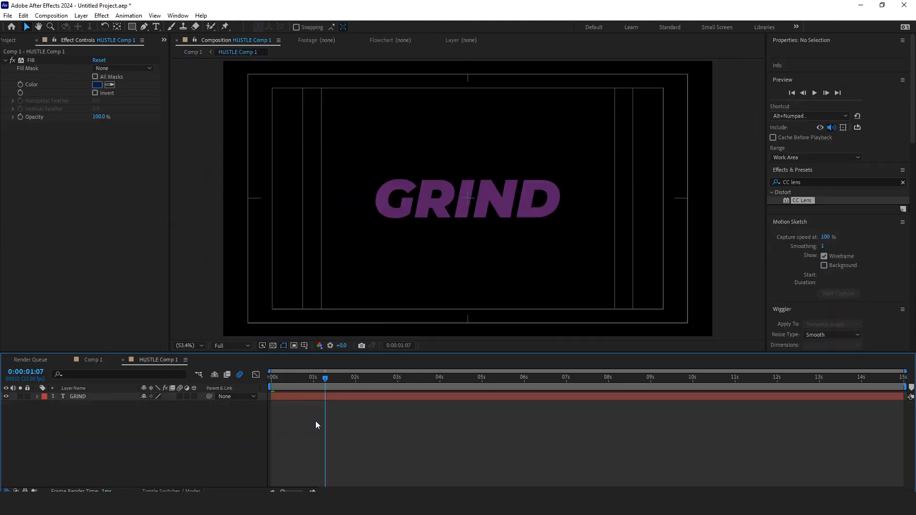
pyautogui.click(539, 206)
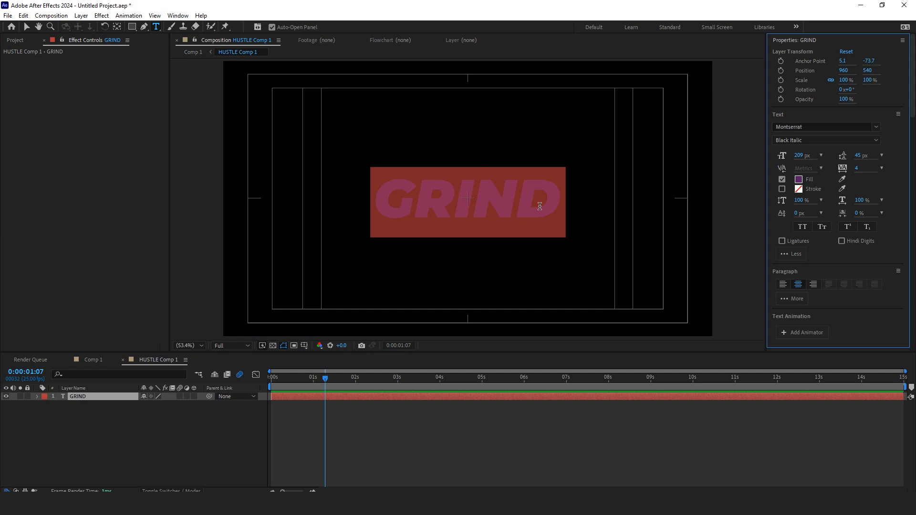
pyautogui.write('FIRE')
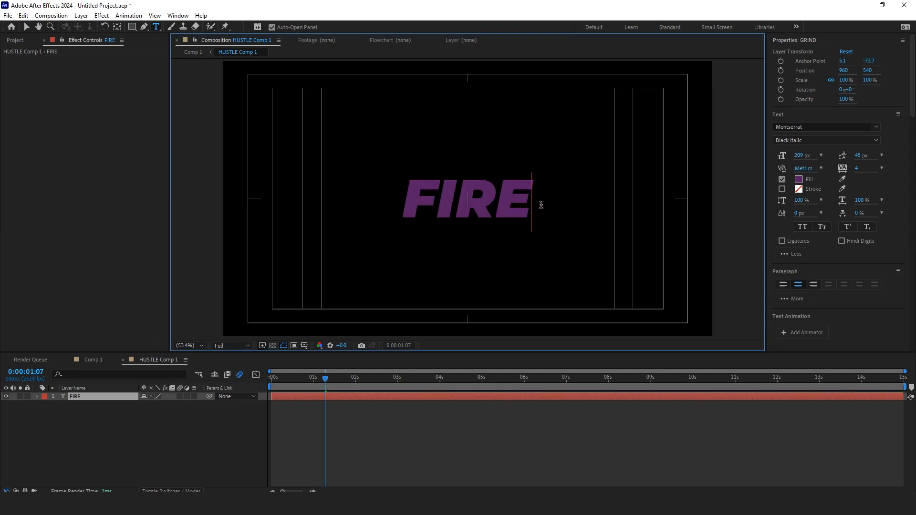
# Return to Comp 1 and preview the FIRE text animation from the start
pyautogui.click(90, 361)
pyautogui.click(335, 378)
pyautogui.moveTo(335, 380); pyautogui.dragTo(272, 378)
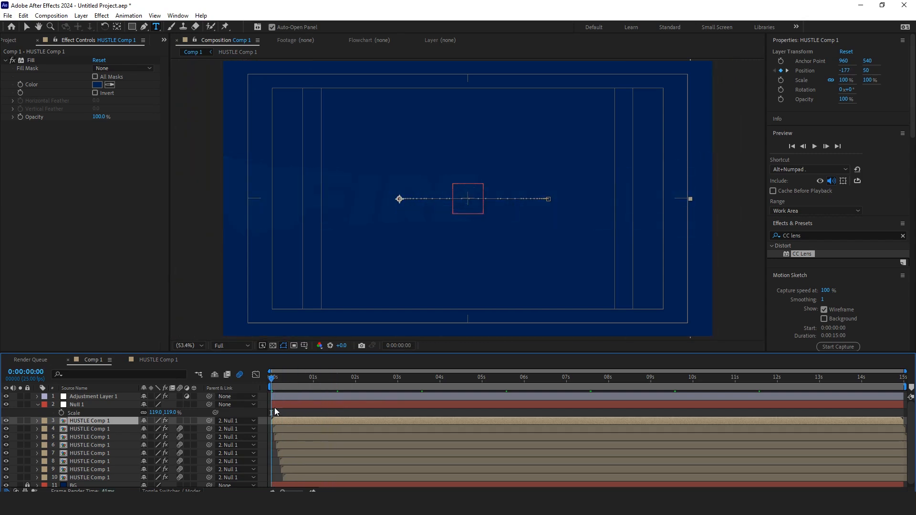
pyautogui.press('space')
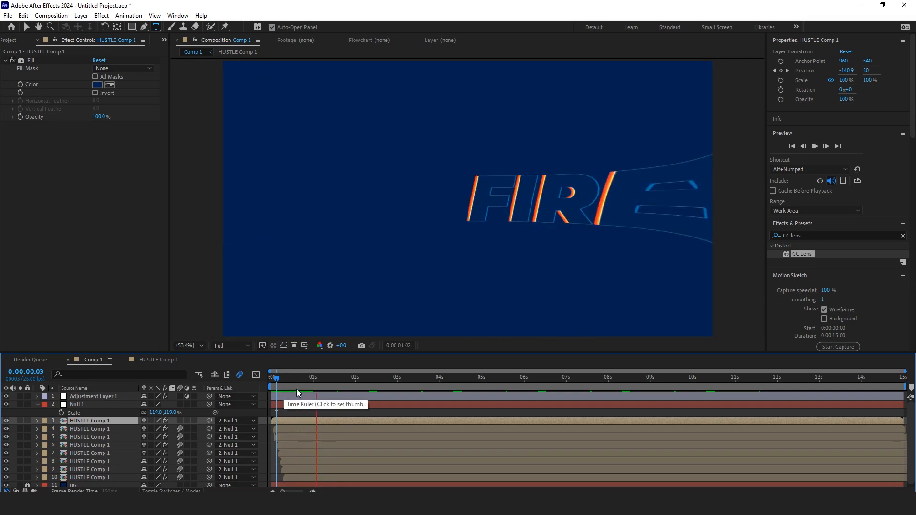
pyautogui.moveTo(308, 382); pyautogui.dragTo(284, 387)
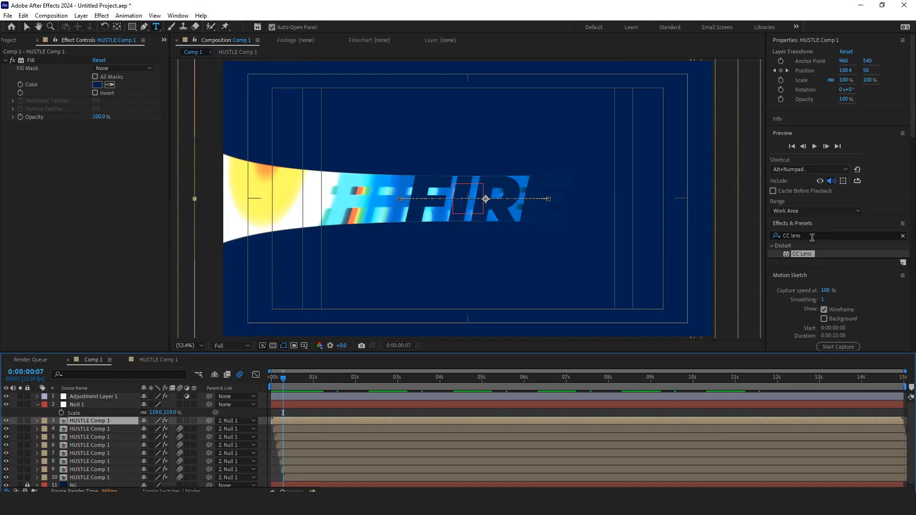
# Search the effects for "light" and browse the results down to the Generate effects
pyautogui.click(812, 237)
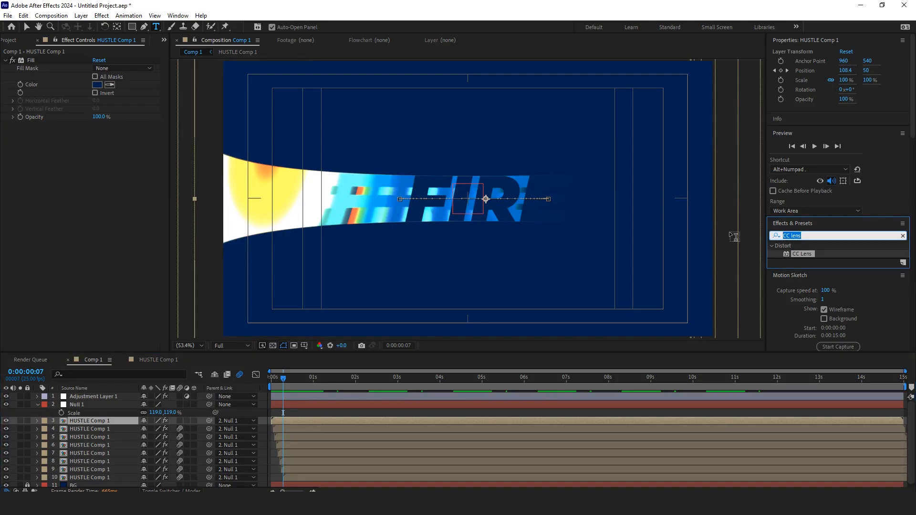
pyautogui.write('light')
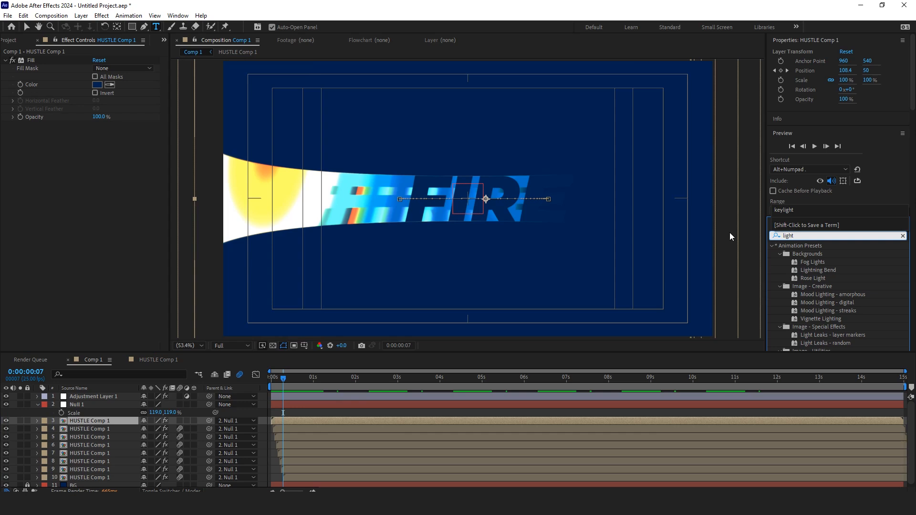
pyautogui.scroll(-2, 809, 243)
pyautogui.scroll(1, 811, 228)
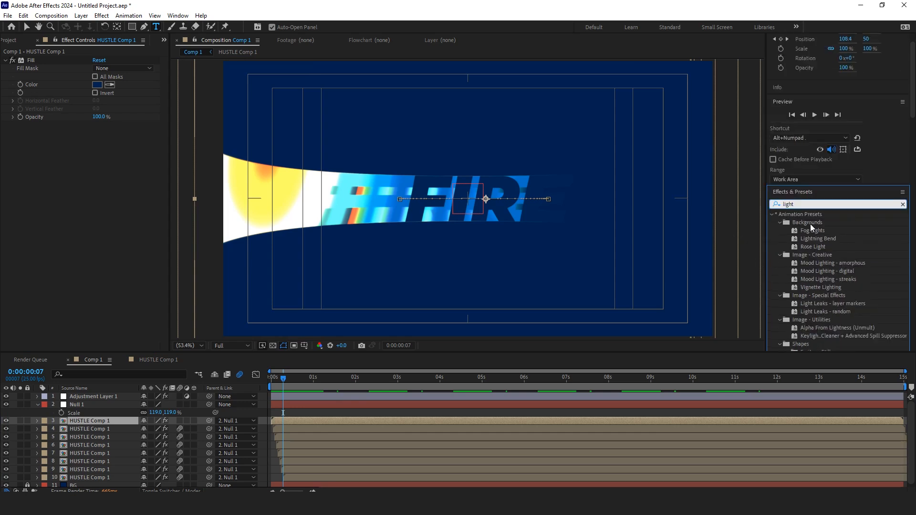
pyautogui.scroll(-5, 824, 258)
pyautogui.scroll(-3, 823, 322)
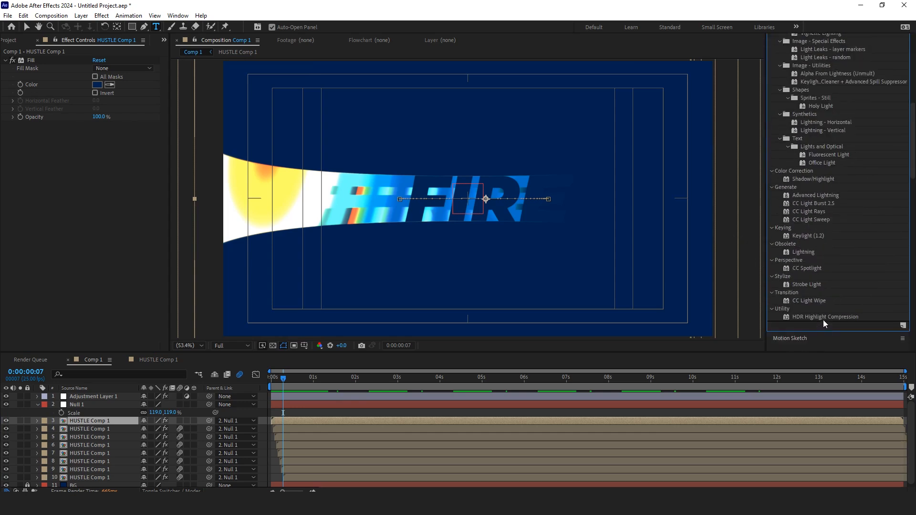
# Try CC Light Rays on the uppermost HUSTLE Comp 1 layer with its centre over the text's trail, and remove the effect
pyautogui.doubleClick(819, 212)
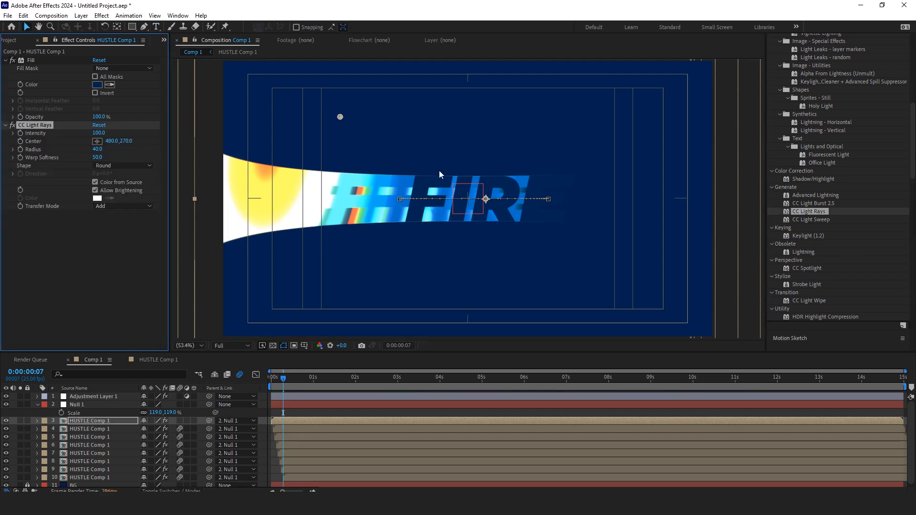
pyautogui.moveTo(332, 117); pyautogui.dragTo(333, 165)
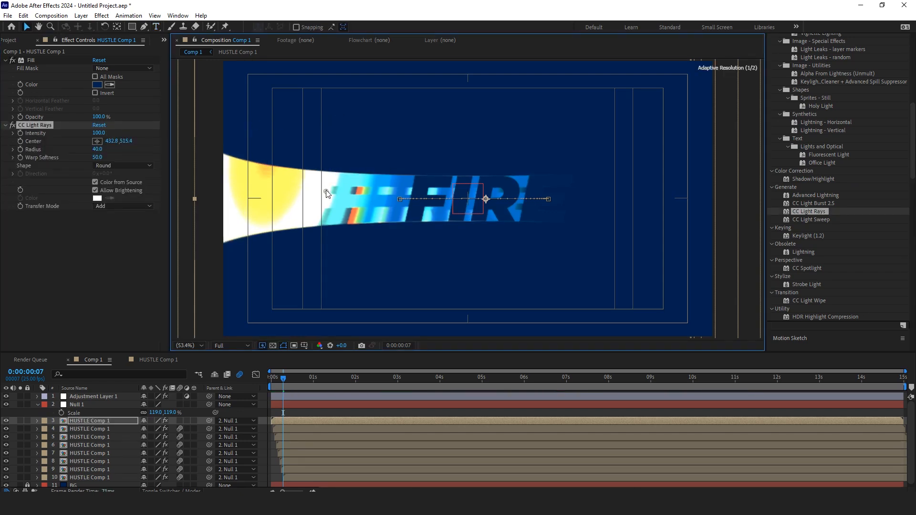
pyautogui.click(49, 125)
# Apply CC Light Rays to Adjustment Layer 1 and move its centre onto the text's trail at about 407, 517
pyautogui.click(117, 395)
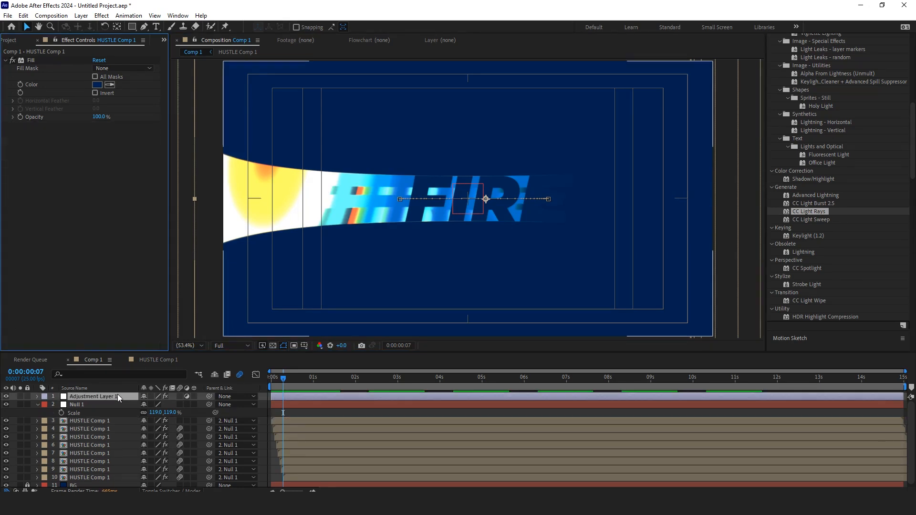
pyautogui.doubleClick(820, 212)
pyautogui.click(342, 134)
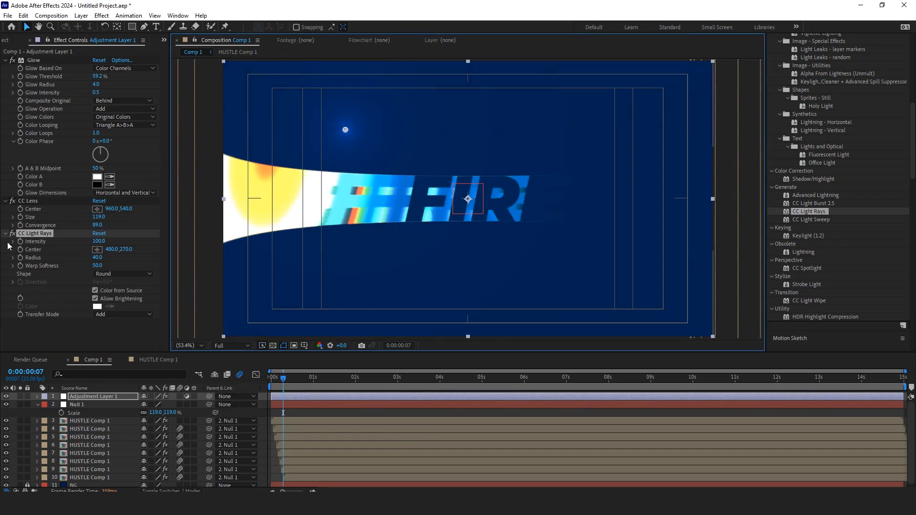
pyautogui.click(42, 239)
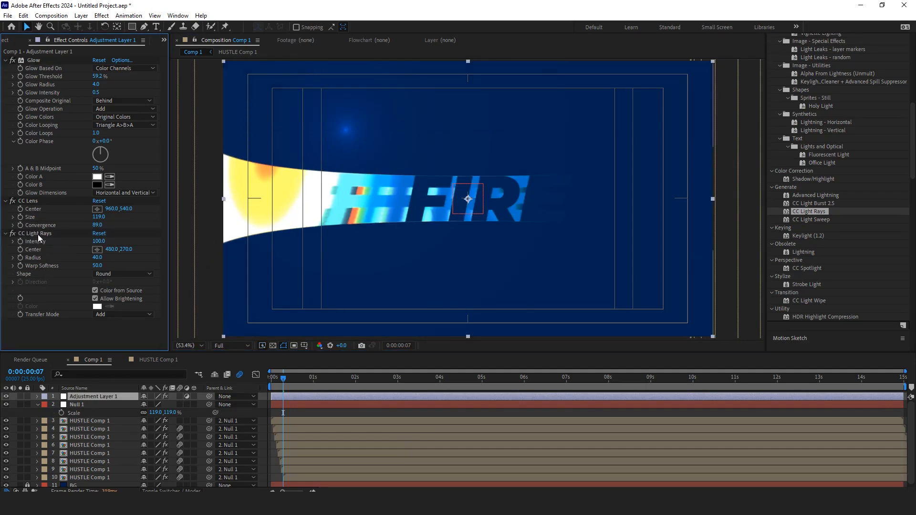
pyautogui.moveTo(344, 130); pyautogui.dragTo(328, 195)
# Preview the FIRE animation with the light rays from the start several times
pyautogui.moveTo(356, 379); pyautogui.dragTo(270, 381)
pyautogui.press('space')
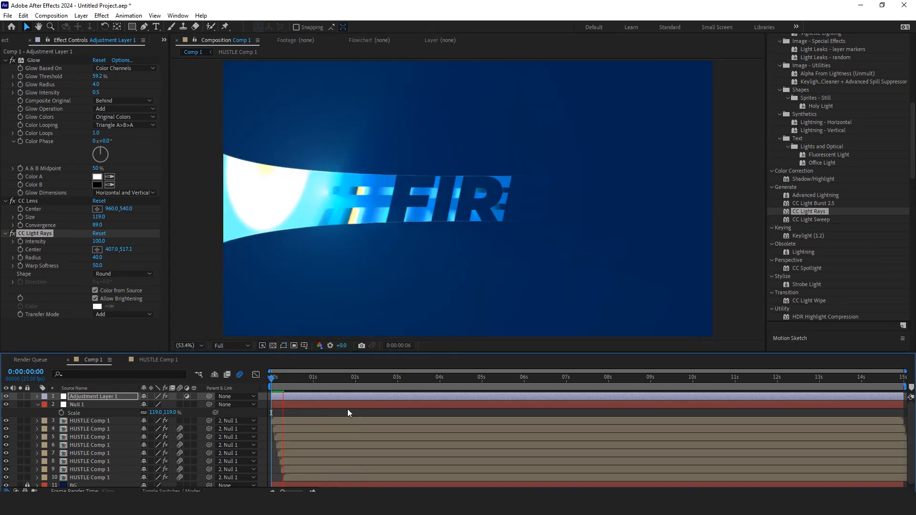
pyautogui.press('space')
pyautogui.moveTo(342, 380); pyautogui.dragTo(261, 385)
pyautogui.press('space')
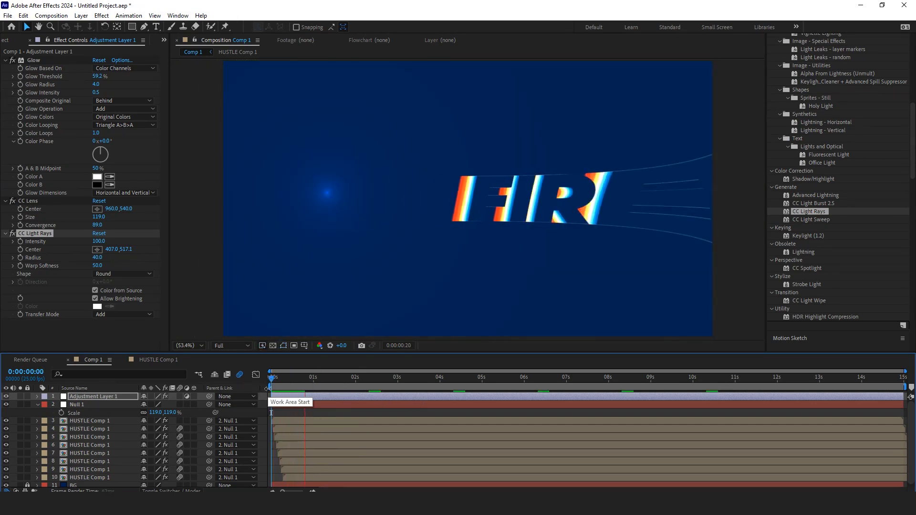
pyautogui.press('space')
pyautogui.press('space')
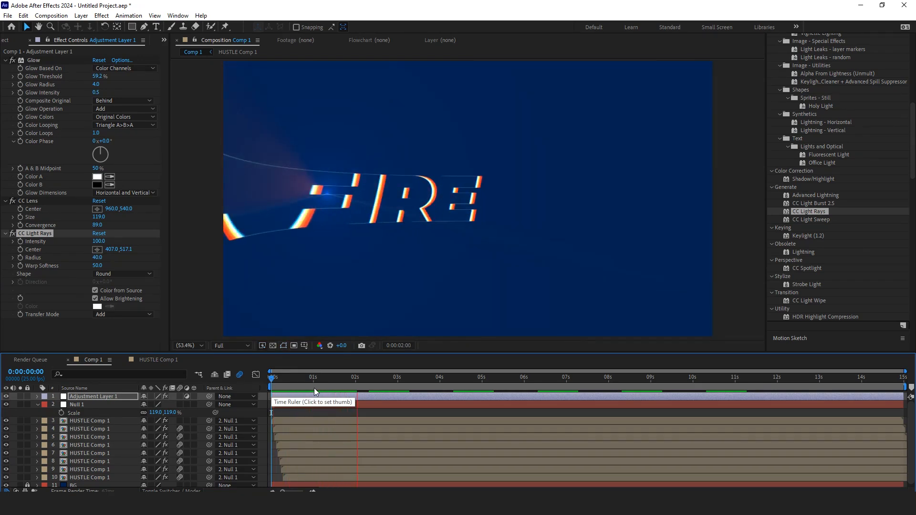
pyautogui.press('space')
pyautogui.press('space')
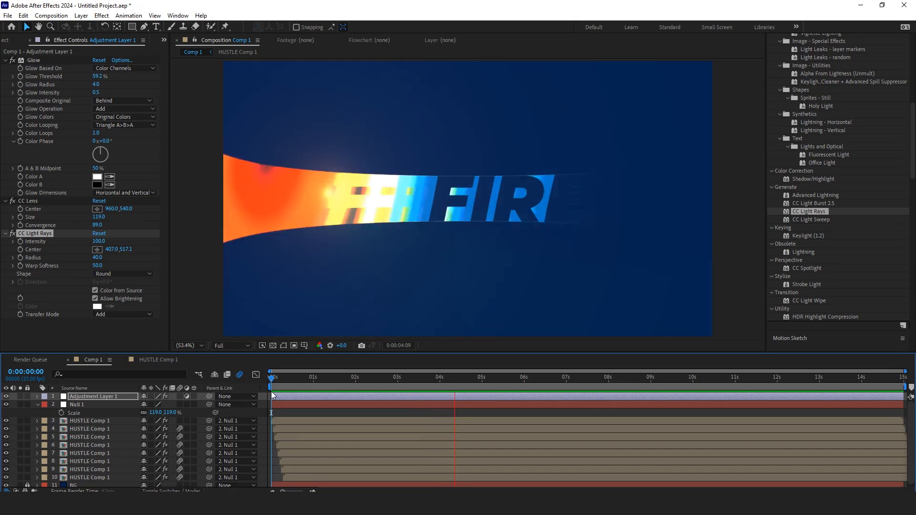
# Preview the animation from frame 3 and park the playhead at 0:00:04:07
pyautogui.moveTo(358, 380); pyautogui.dragTo(276, 394)
pyautogui.press('space')
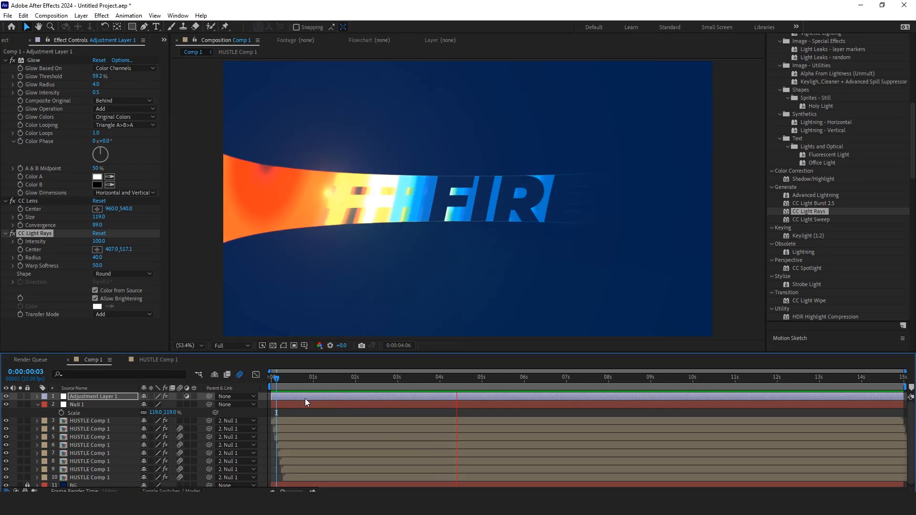
pyautogui.press('space')
pyautogui.moveTo(431, 383); pyautogui.dragTo(451, 388)
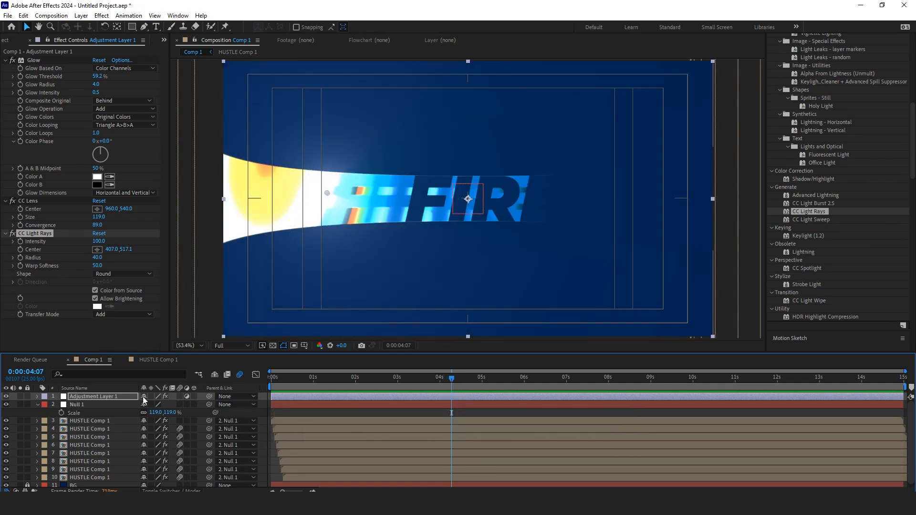